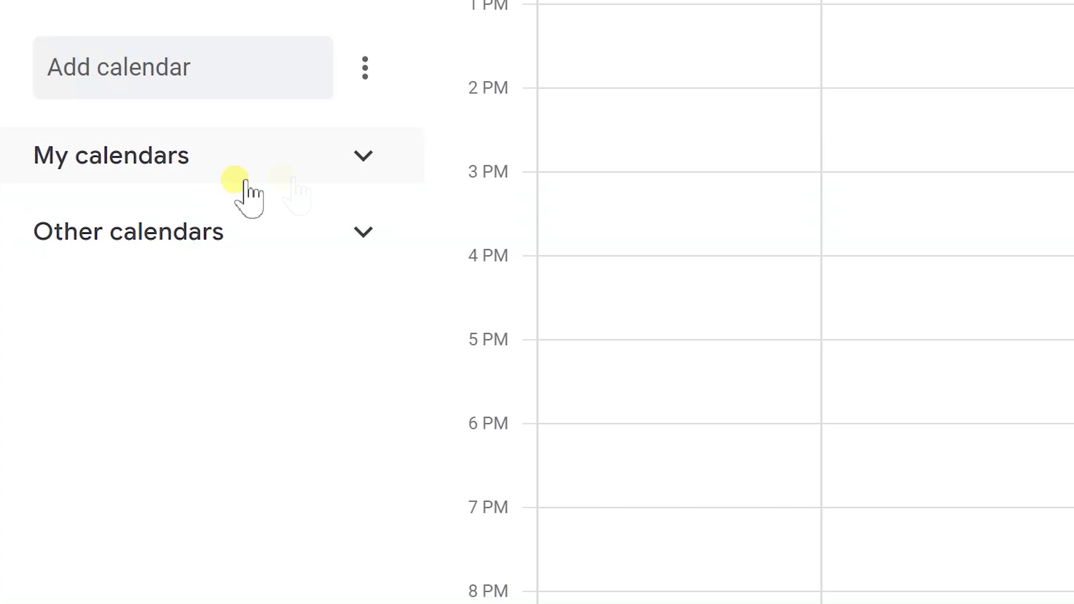
Step: Expand My calendars and briefly show, then hide, the red, yellow and purple calendars
click(355, 161)
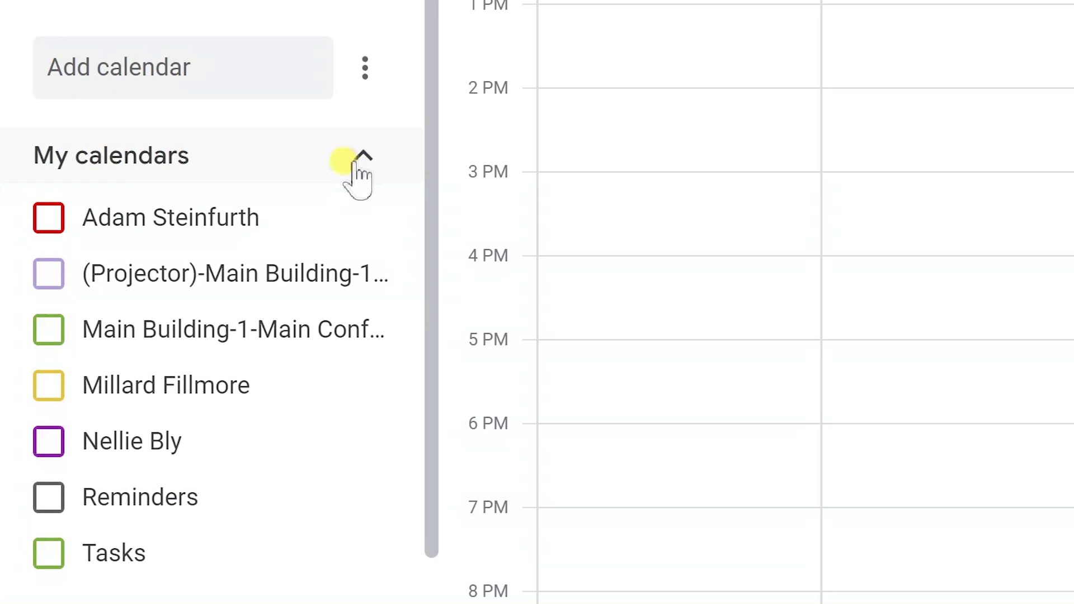
scroll(335, 182, down, 1)
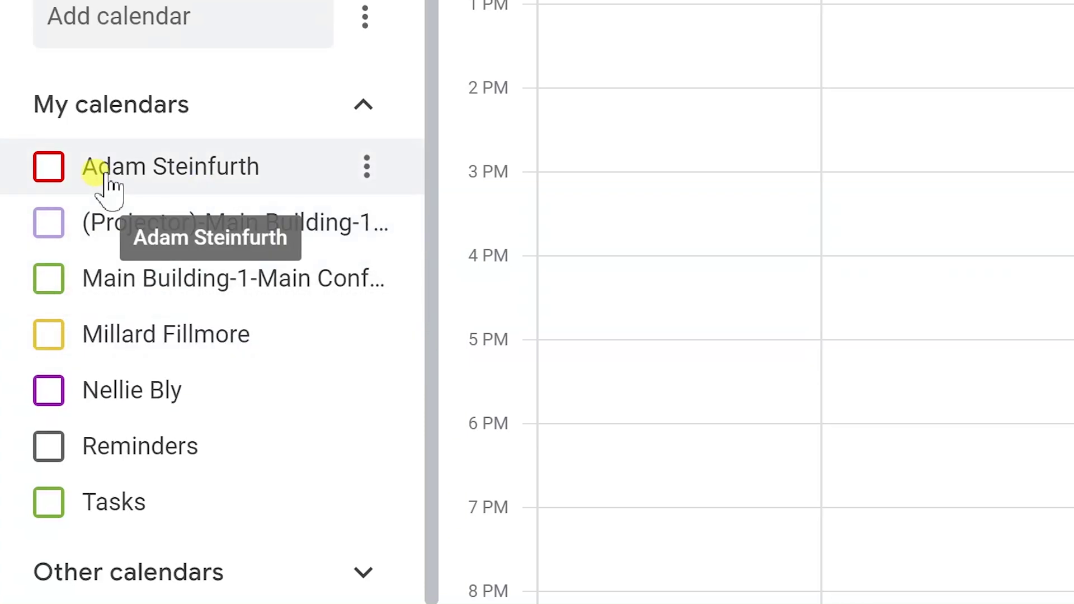
click(49, 171)
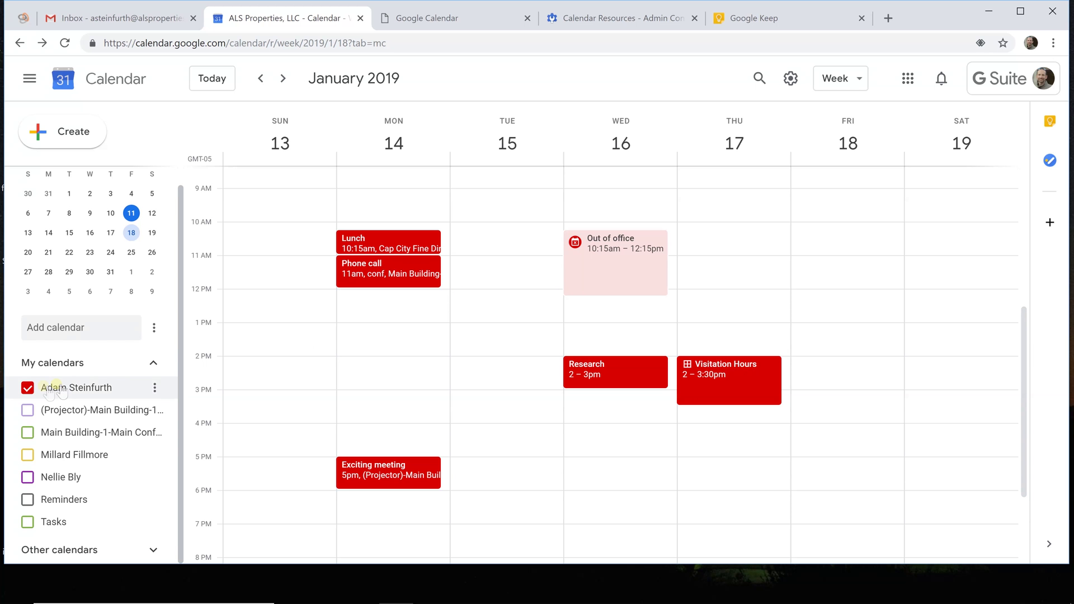
click(26, 389)
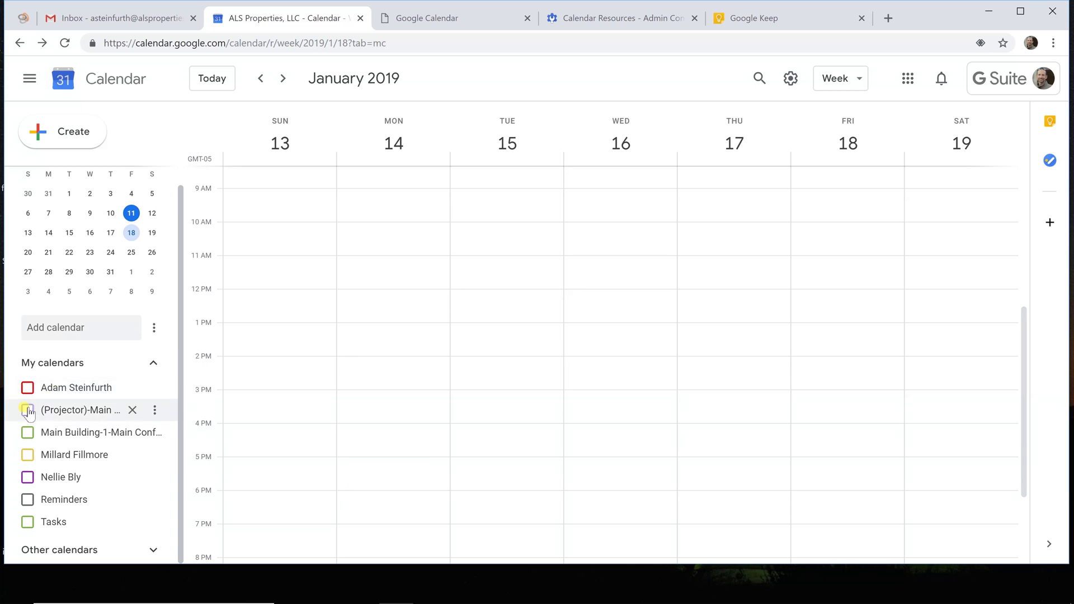
click(31, 459)
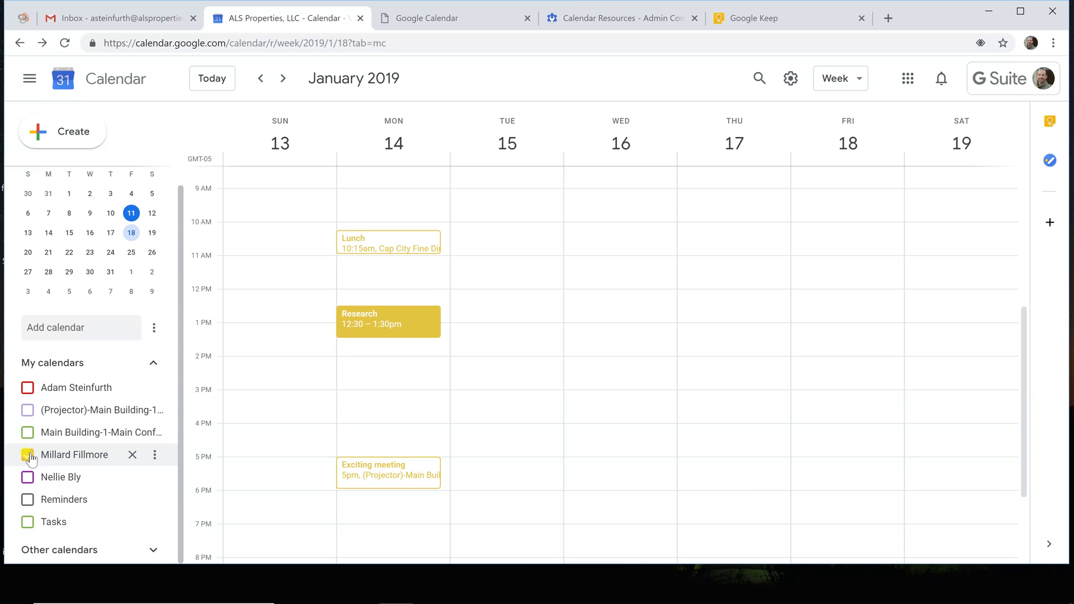
click(29, 457)
click(31, 480)
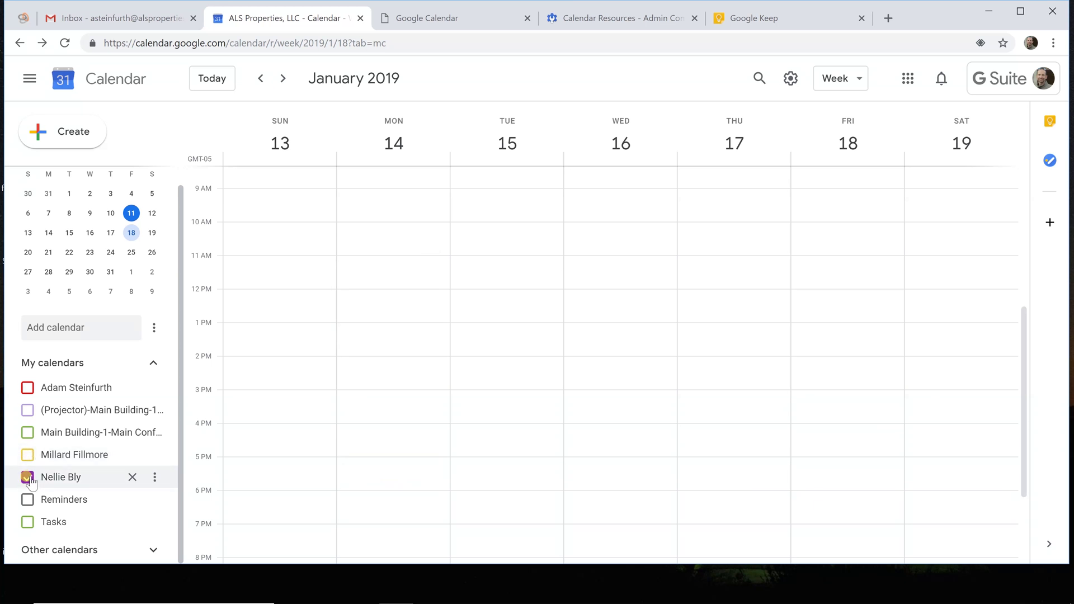
click(31, 479)
Step: Turn the Reminders calendar on and off, and leave Tasks hidden
click(30, 500)
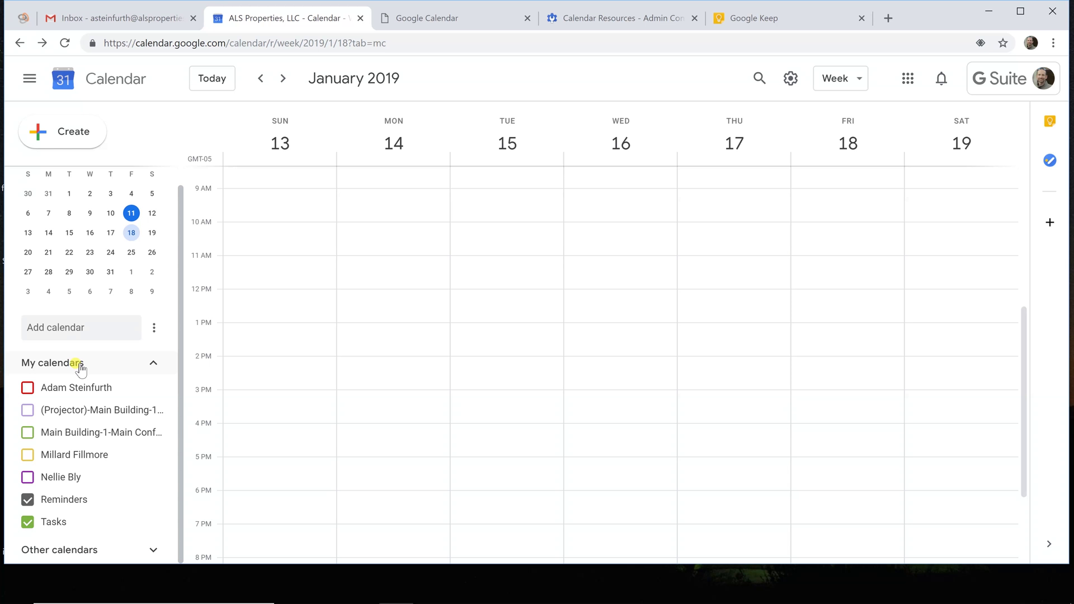
click(27, 500)
click(28, 522)
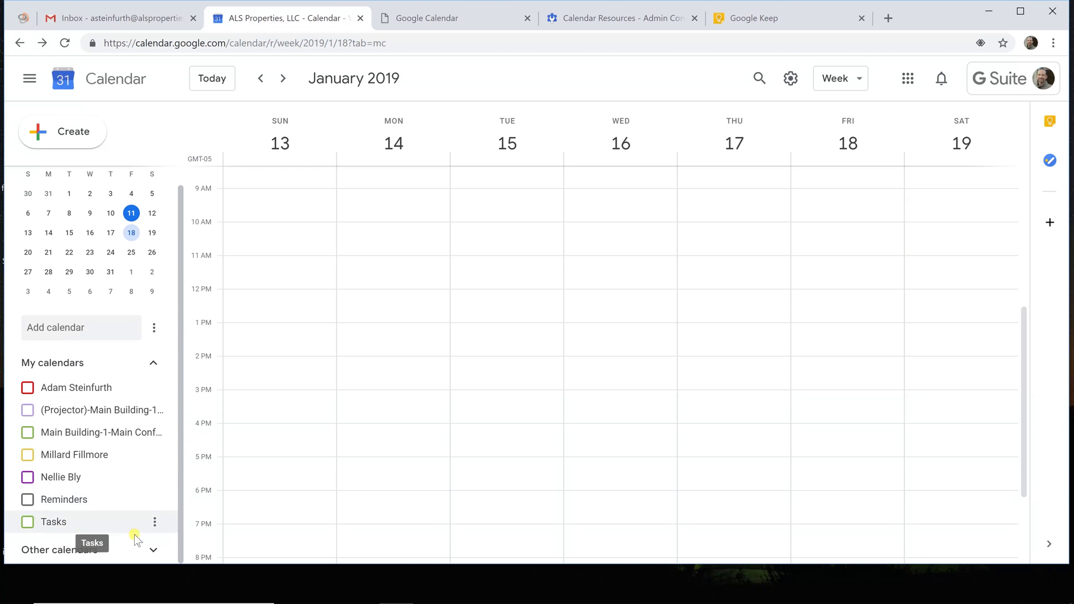
Step: Show Holidays in United States, go to January 20–26, and view then close Martin Luther King Jr. Day
click(152, 364)
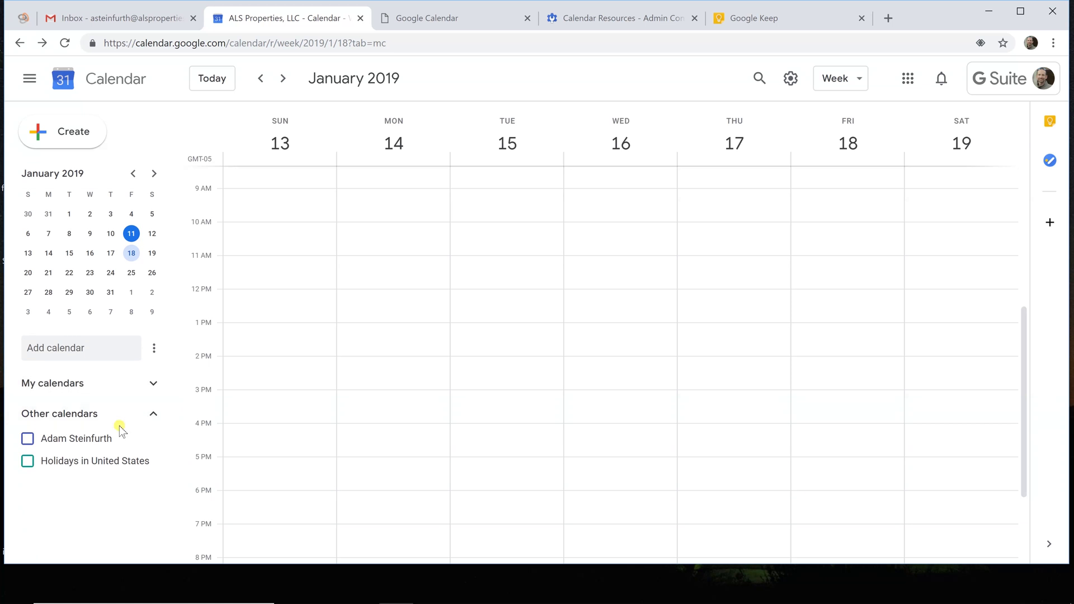
mouse_move(79, 461)
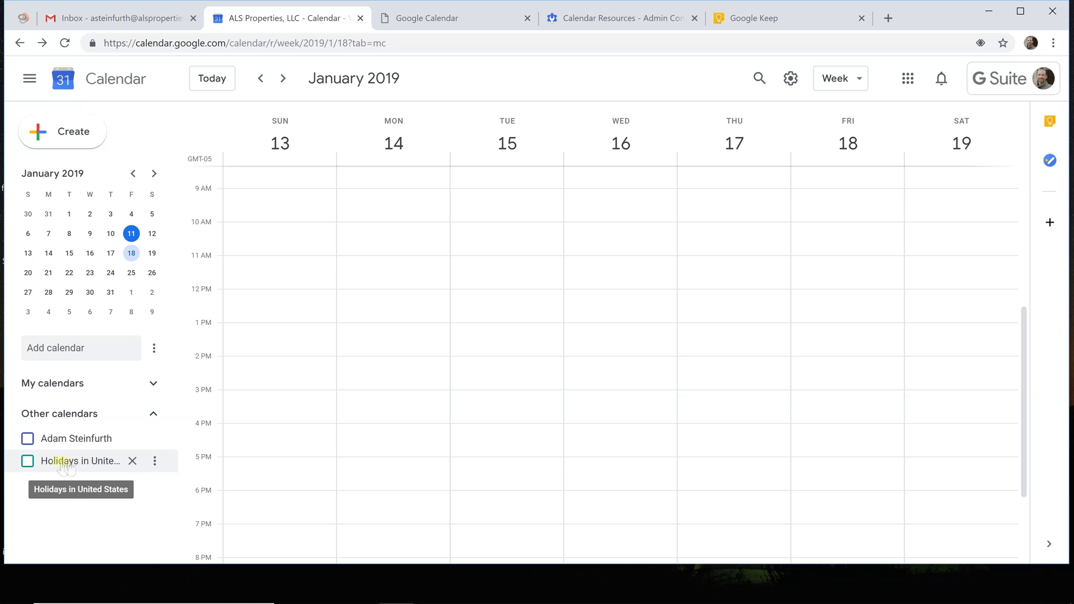
click(28, 462)
click(281, 80)
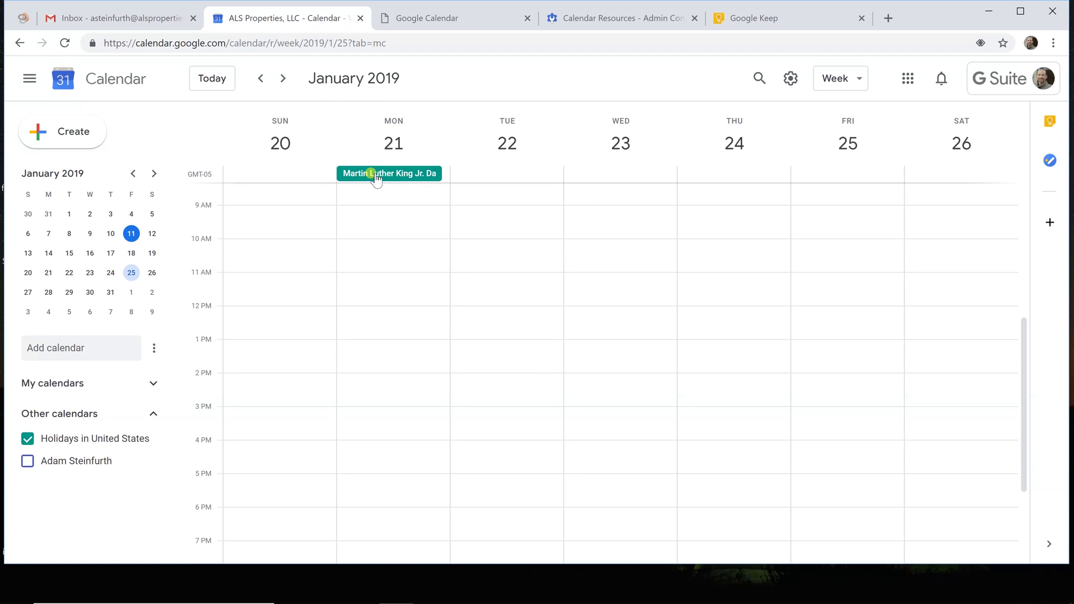
click(46, 438)
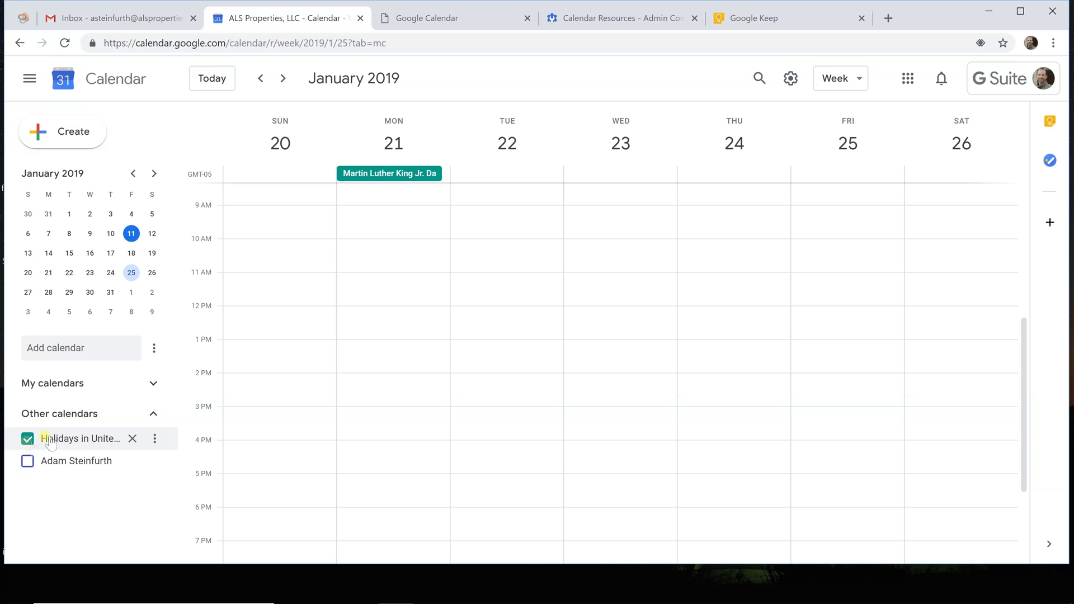
click(367, 176)
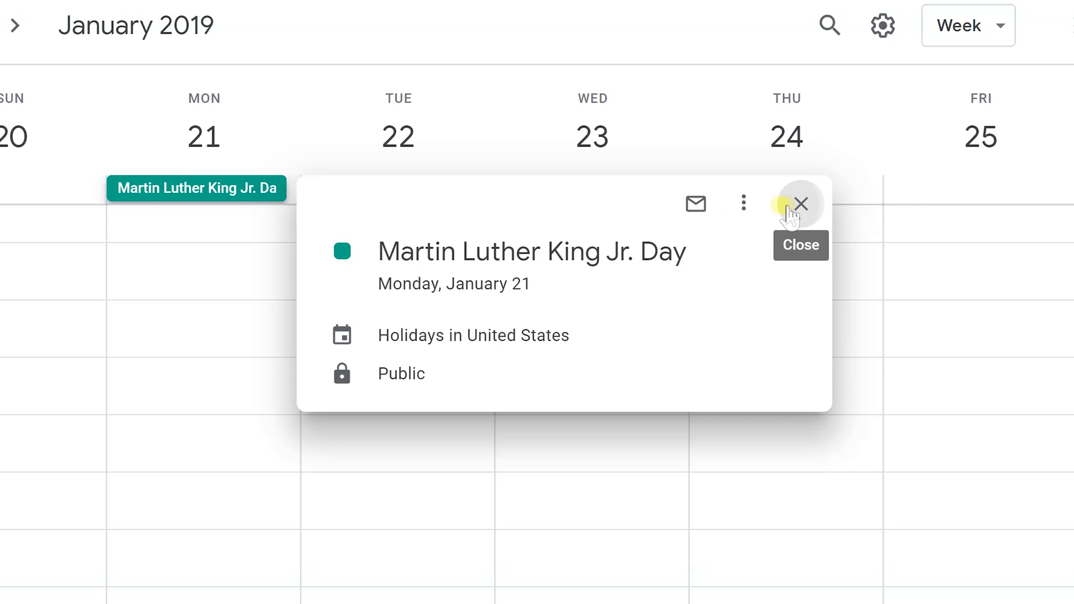
click(788, 204)
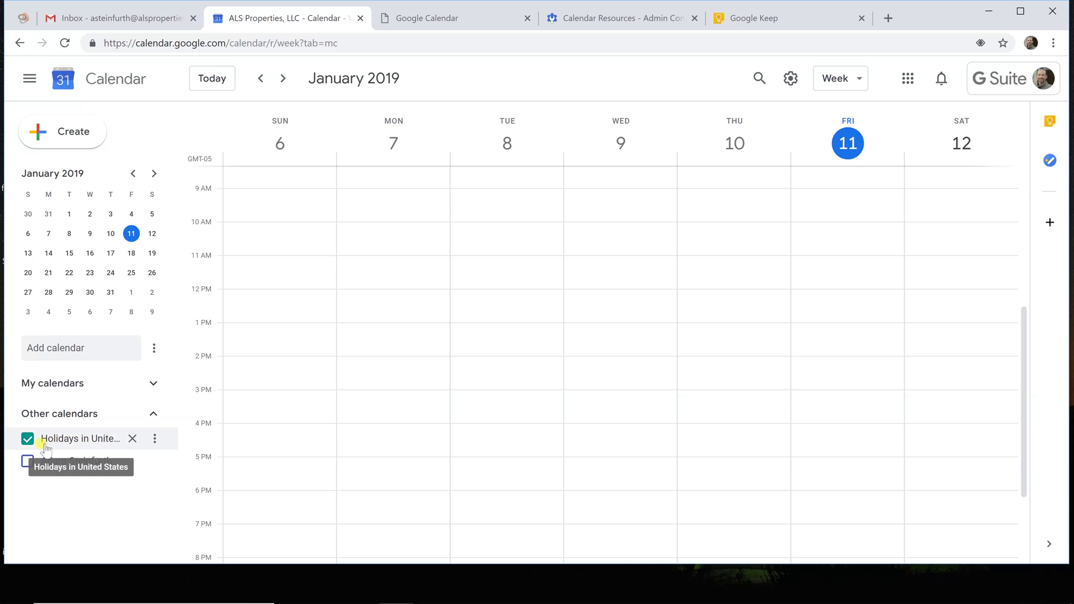
Step: Hide Holidays, move to January 13–19, and show the red and yellow calendars together
click(27, 438)
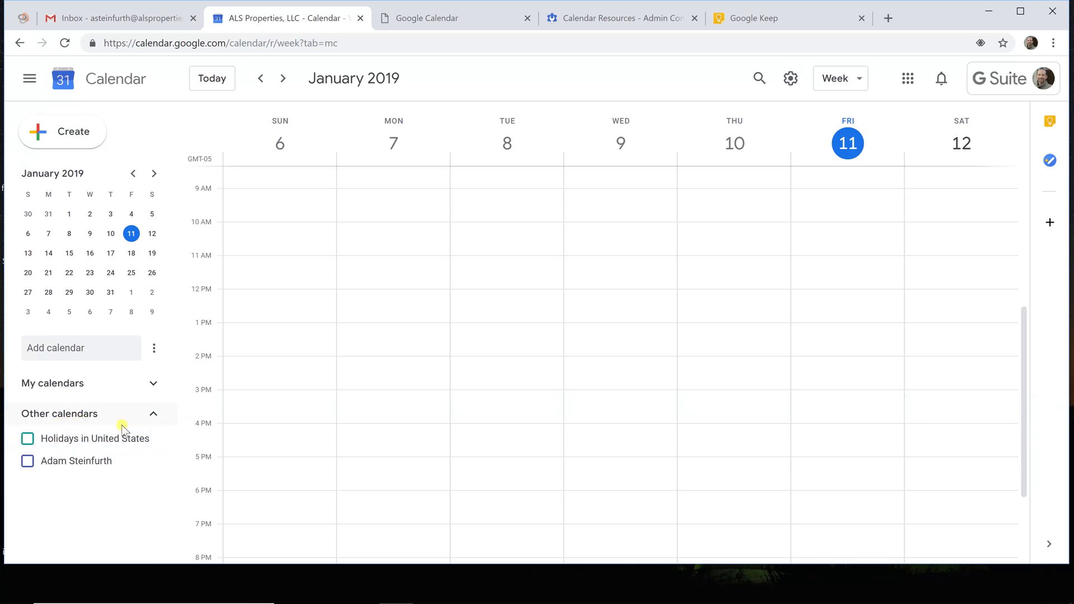
click(153, 384)
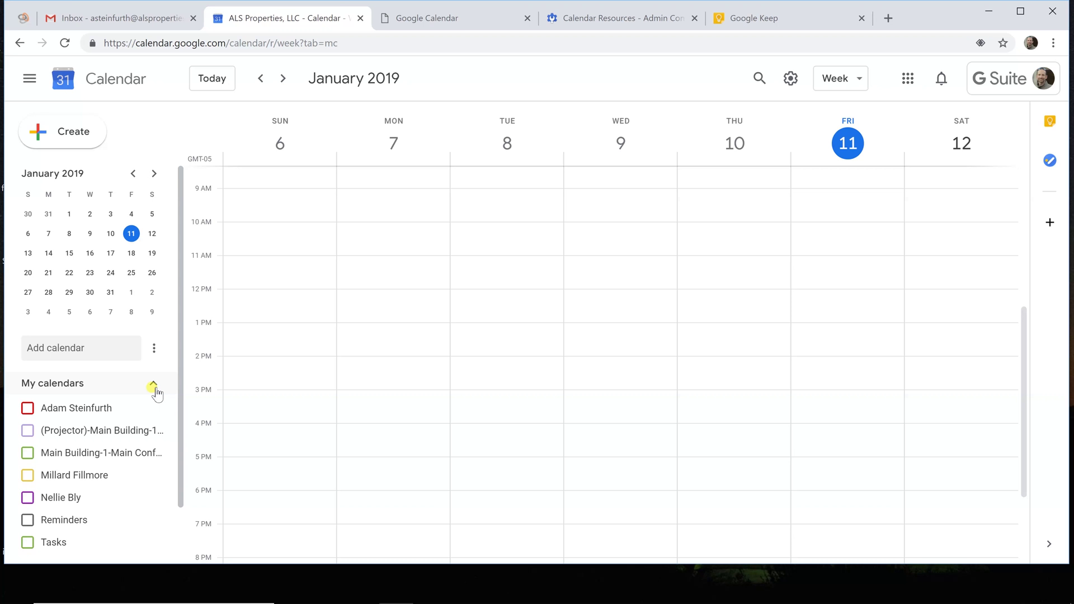
key(n)
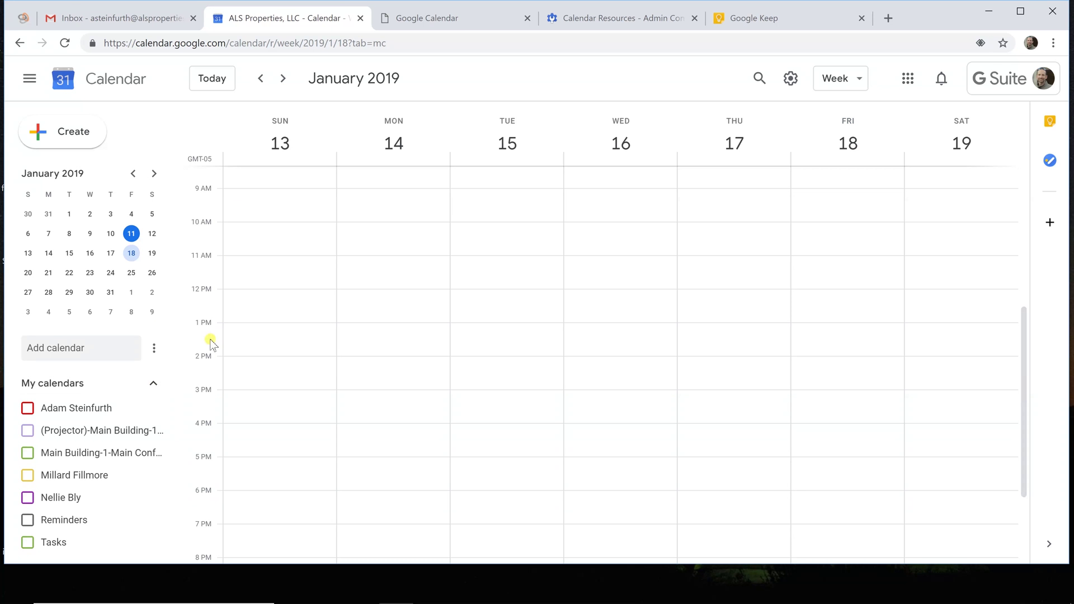
mouse_move(75, 407)
click(29, 410)
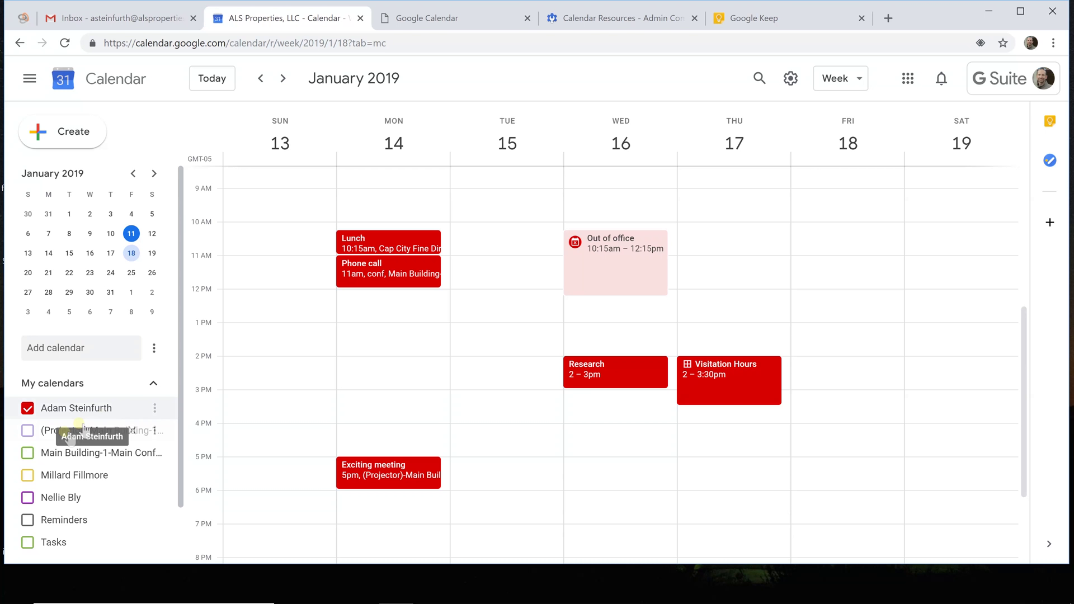
click(27, 476)
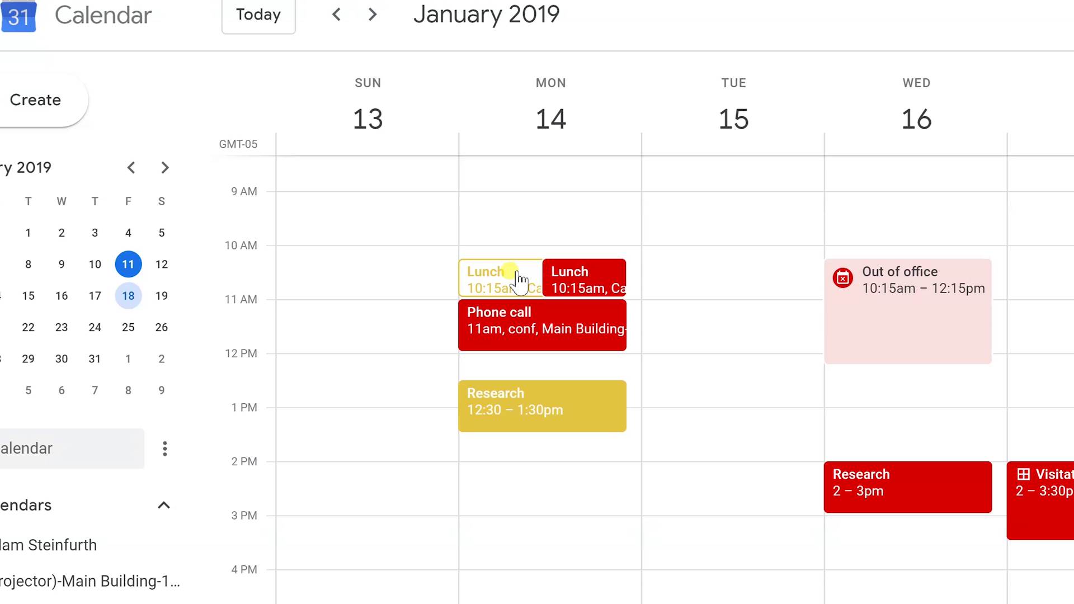
Step: Edit the red Monday 14 Lunch event with Millard Fillmore as guest
click(556, 288)
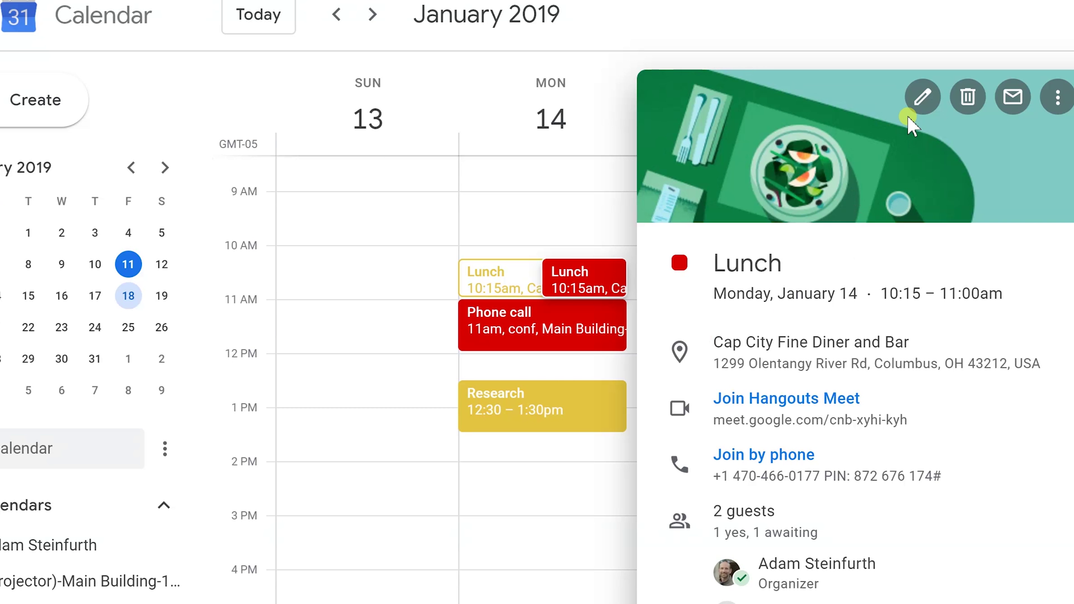
click(920, 100)
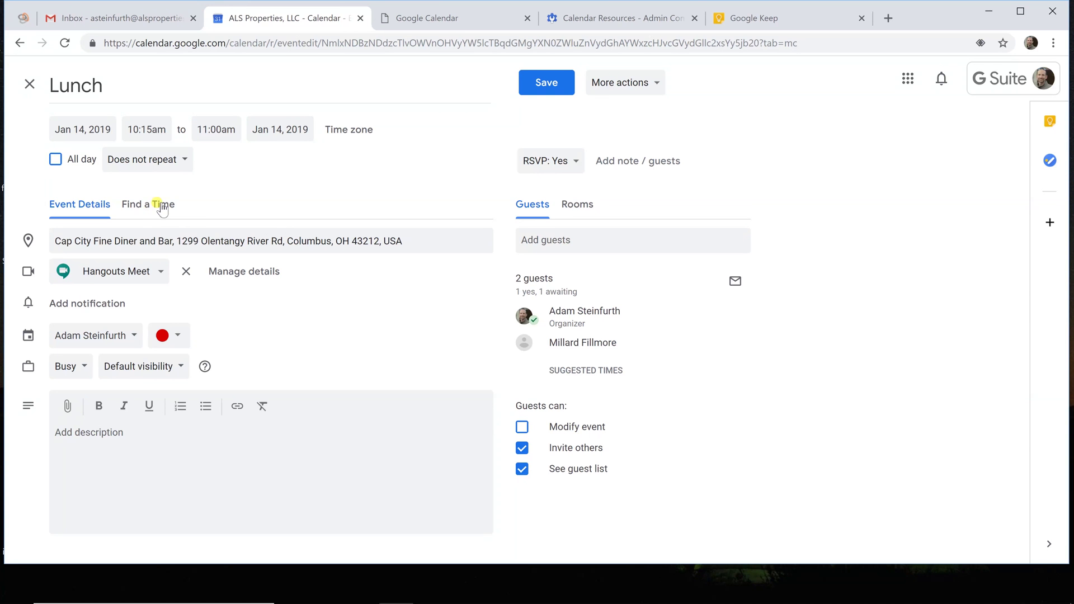
Step: In Find a Time, view and dismiss the Research event's details on January 14
click(163, 205)
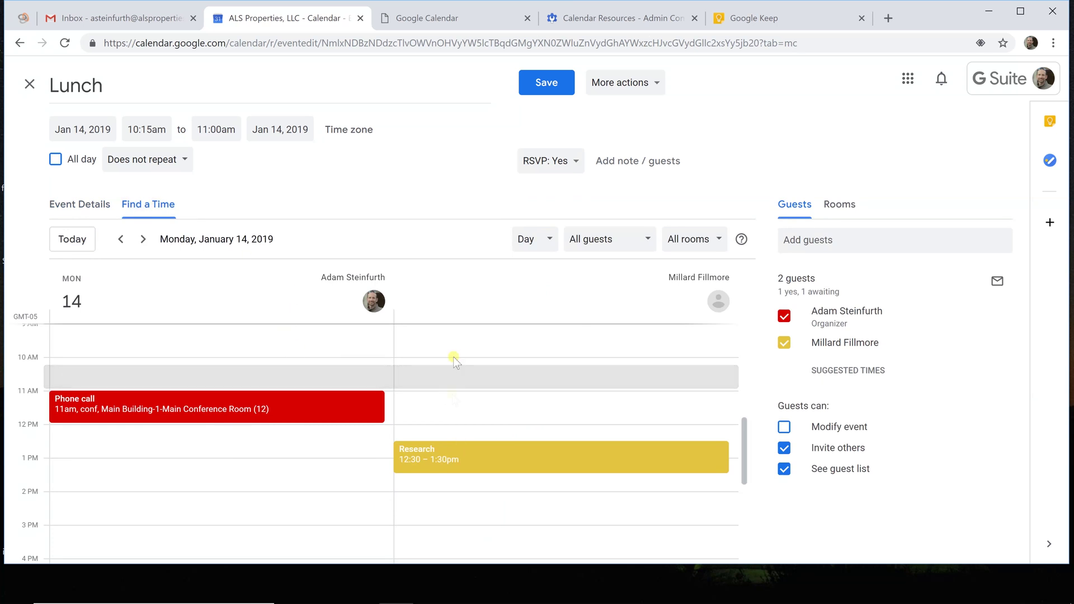
scroll(458, 437, down, 1)
scroll(458, 437, down, 2)
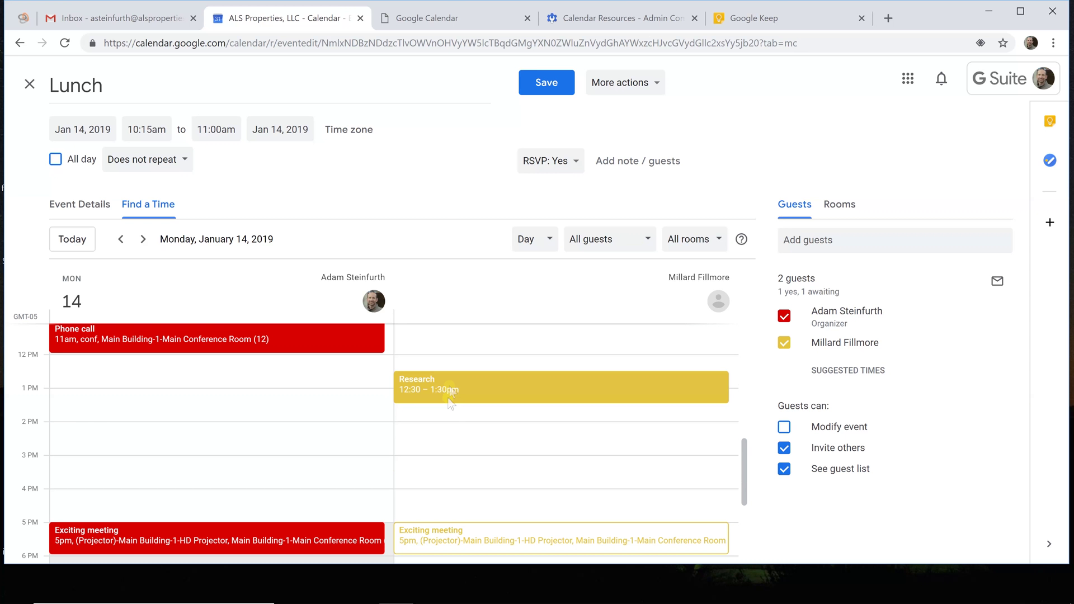
click(450, 388)
click(453, 417)
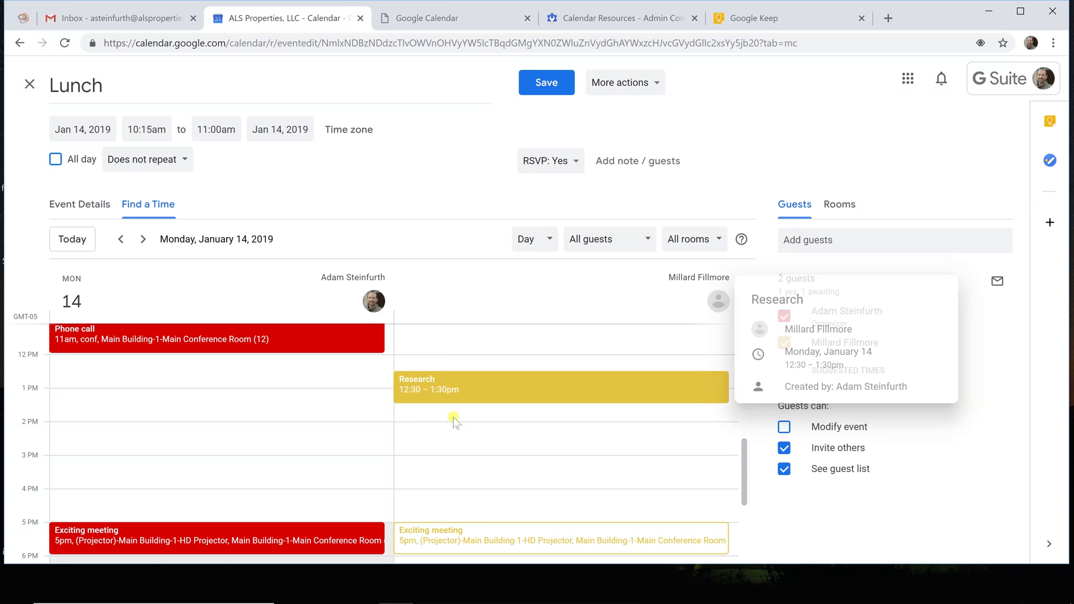
Step: Check the yellow and red Exciting meeting details against the 10:15 lunch slot
scroll(452, 419, down, 2)
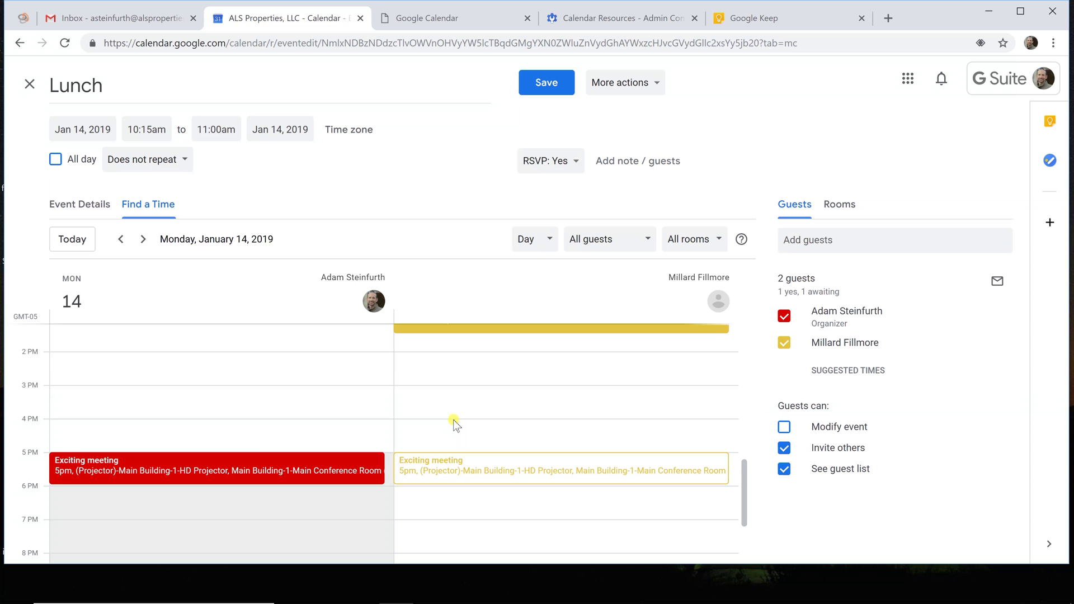
scroll(453, 420, down, 2)
click(428, 413)
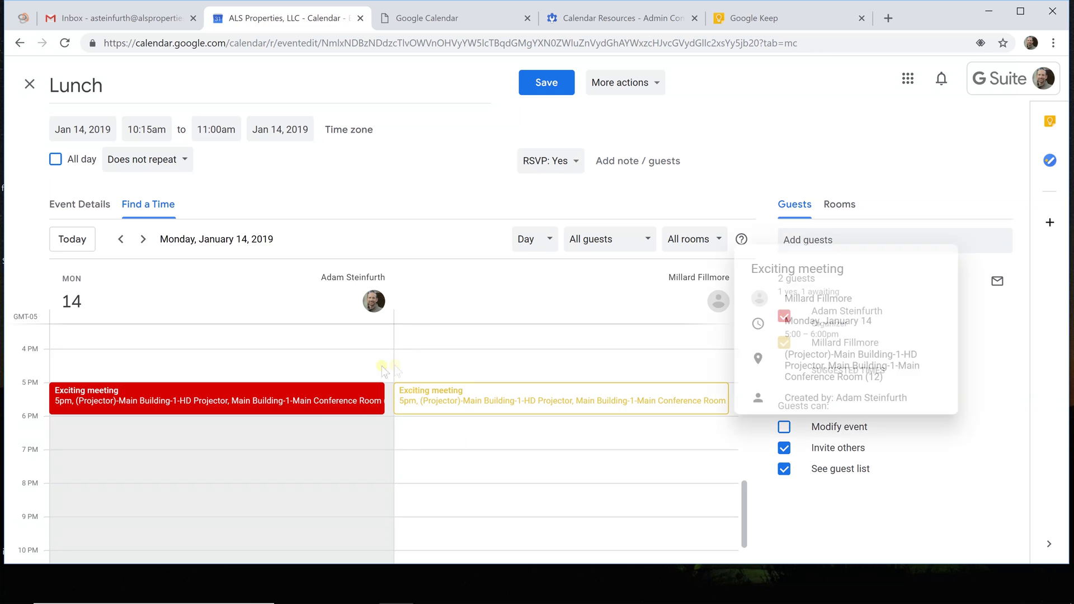
click(375, 399)
click(364, 472)
click(370, 402)
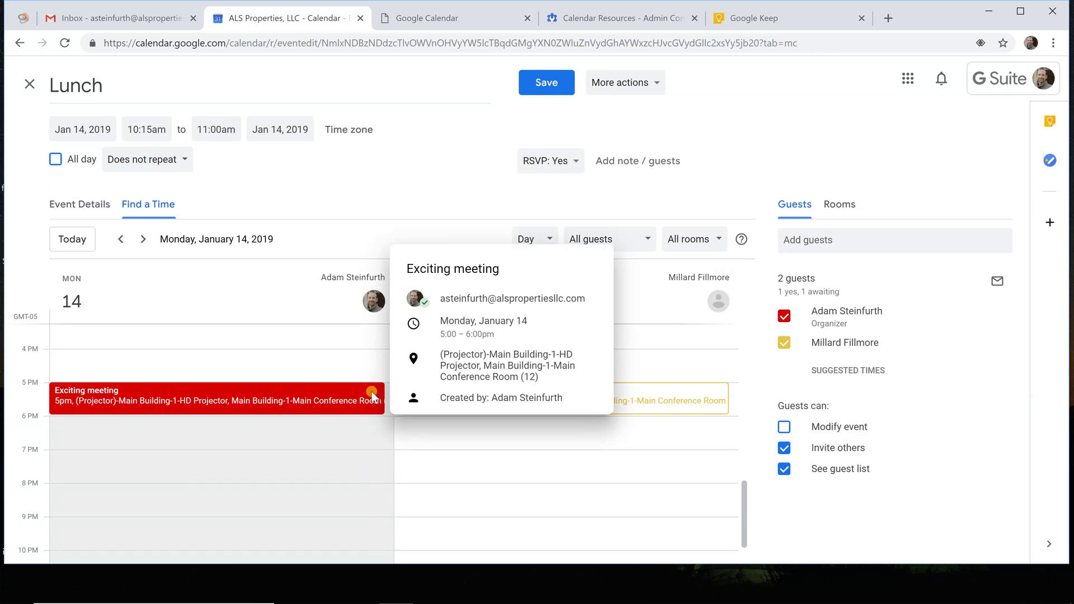
click(373, 384)
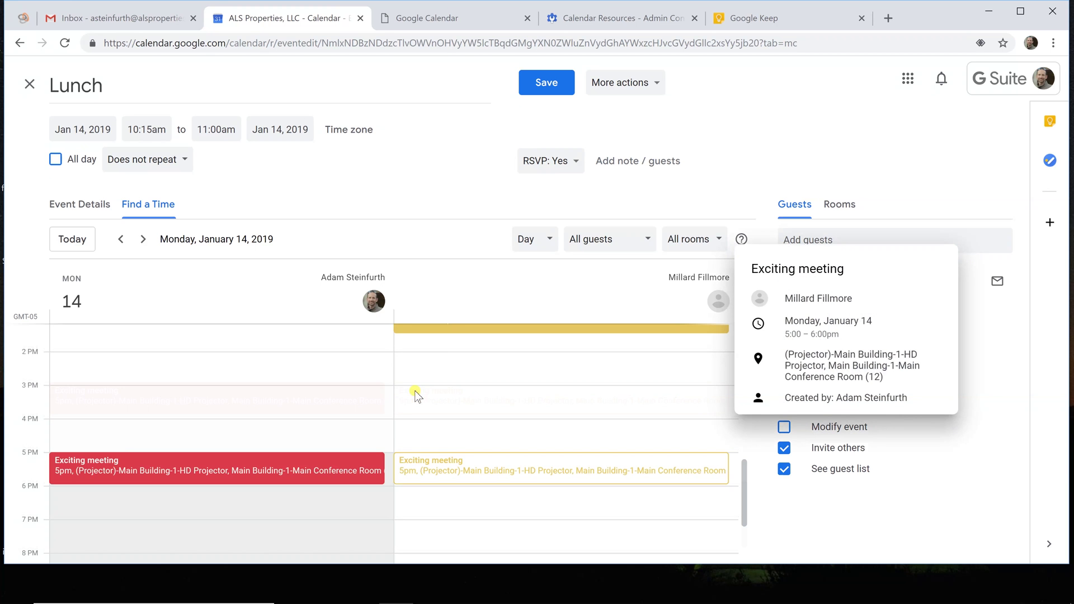
scroll(415, 390, up, 3)
scroll(414, 391, up, 3)
scroll(412, 390, up, 2)
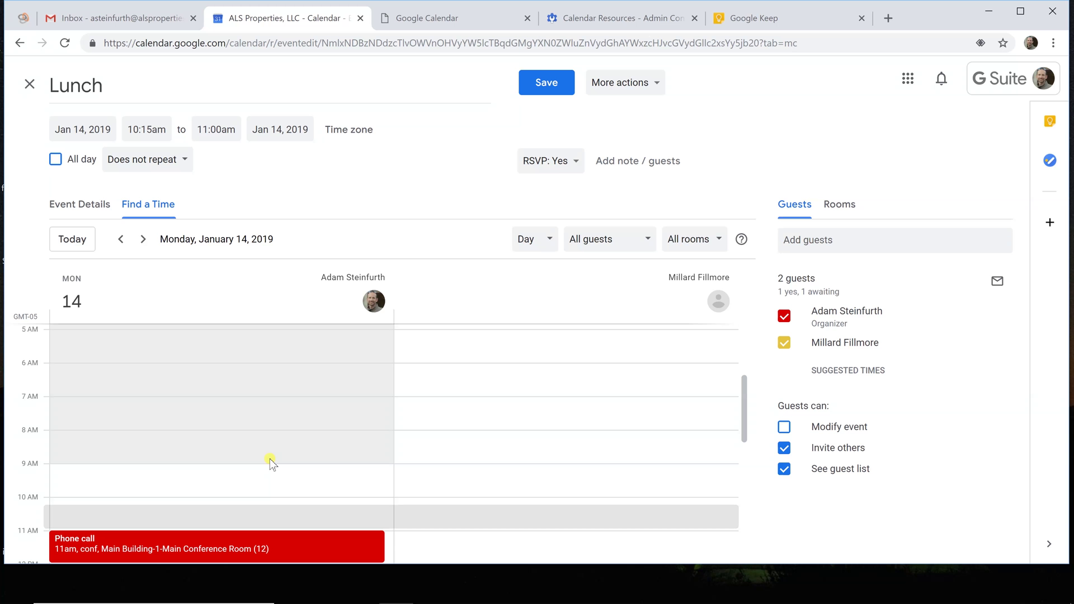
scroll(270, 458, down, 1)
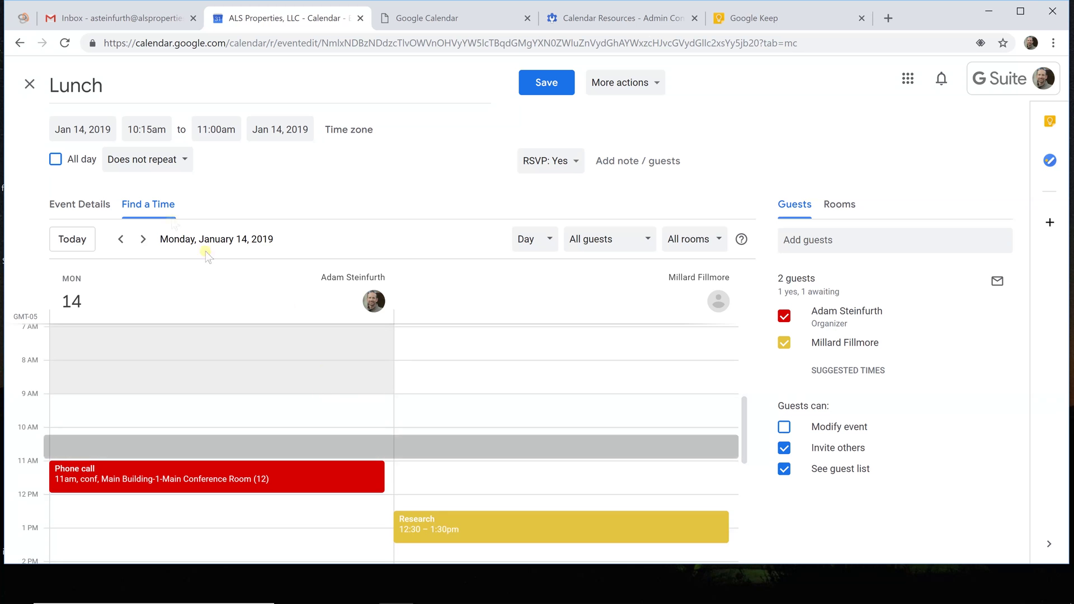
click(85, 204)
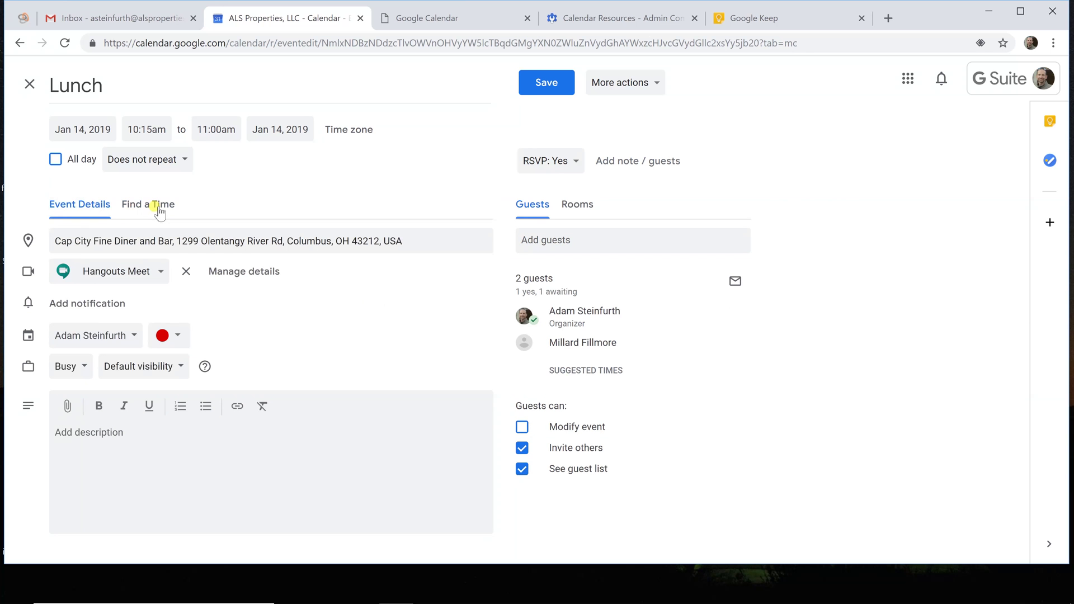
click(153, 275)
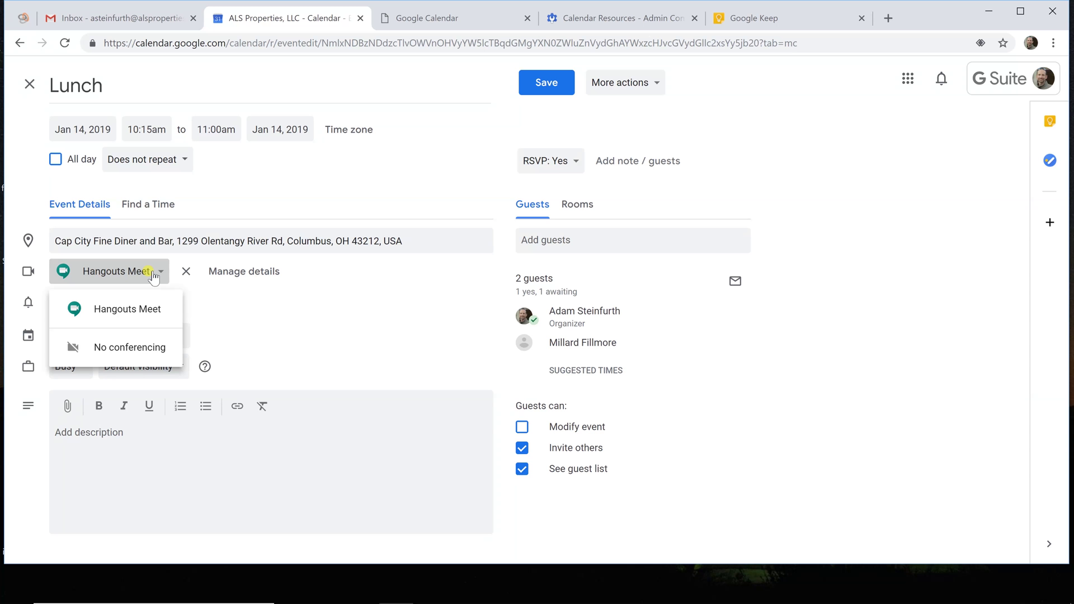
click(140, 309)
click(134, 336)
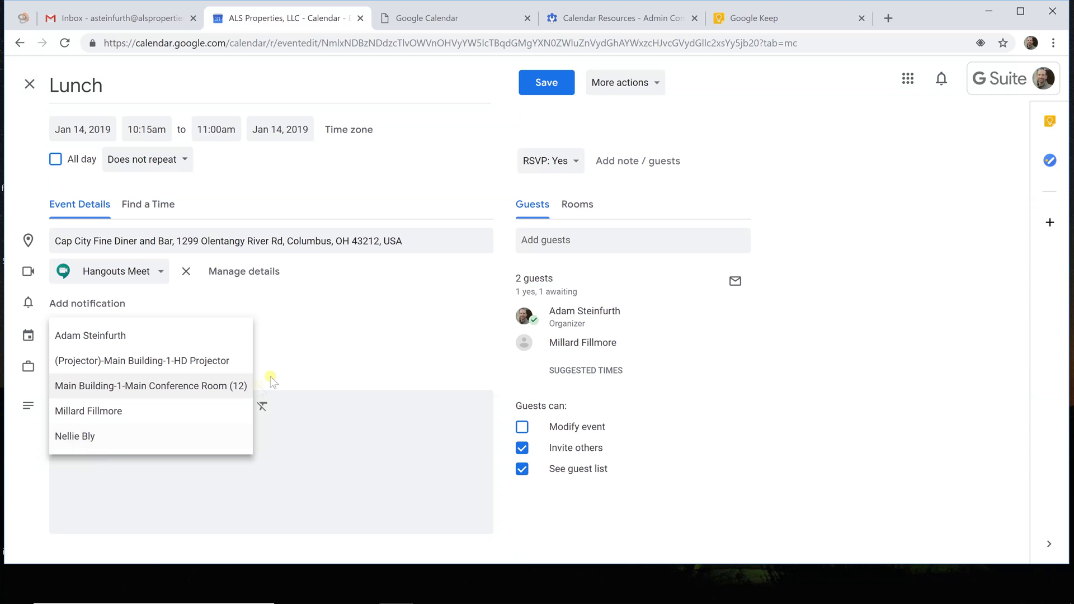
click(364, 312)
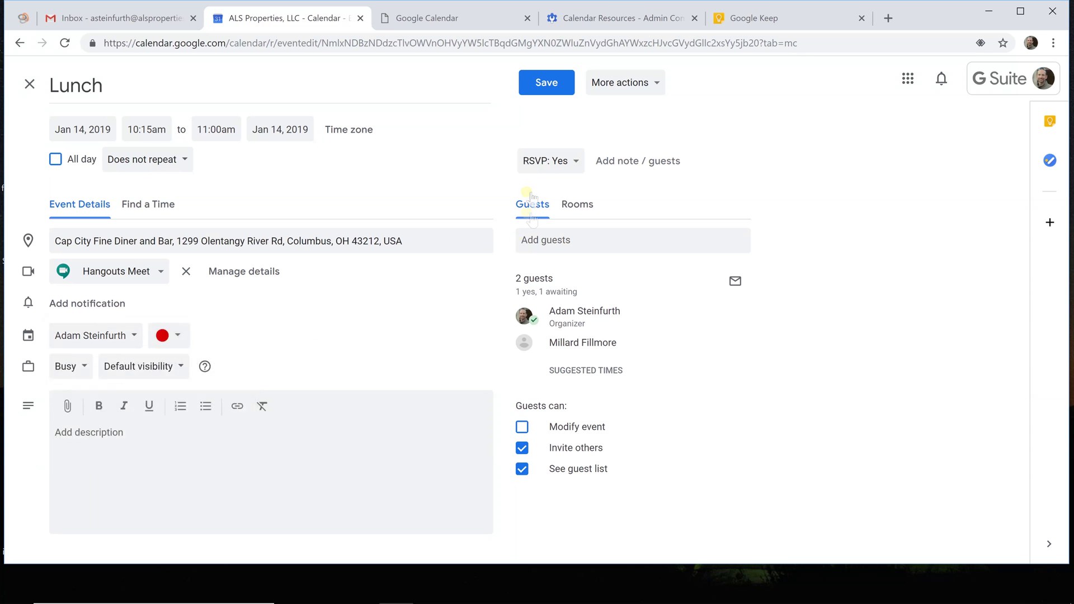
Step: Add Main Conference Room to the Lunch event and save without notifying guests
click(578, 206)
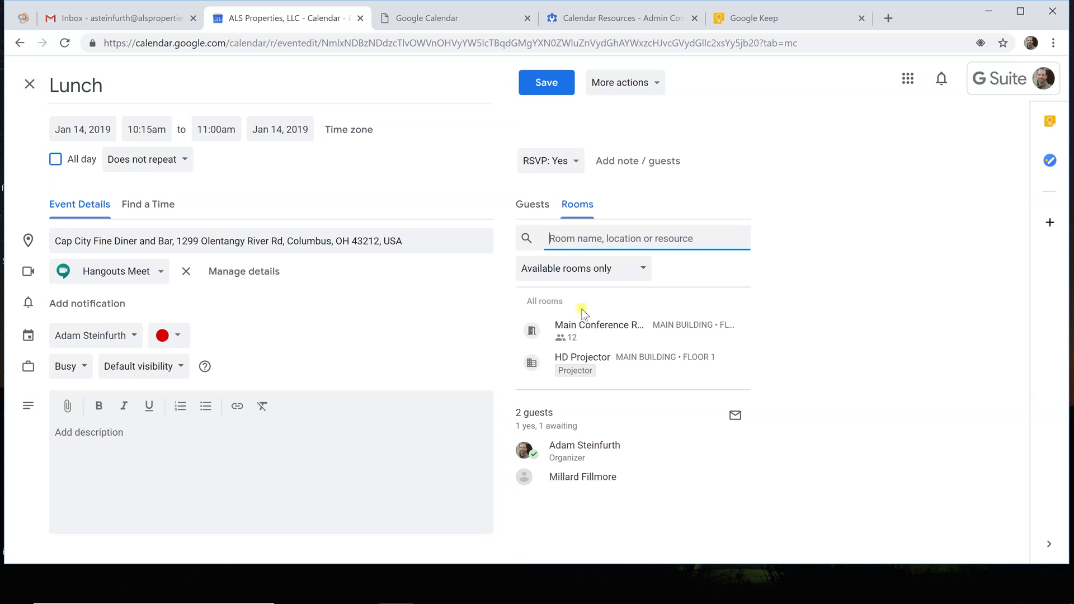
mouse_move(599, 329)
click(587, 335)
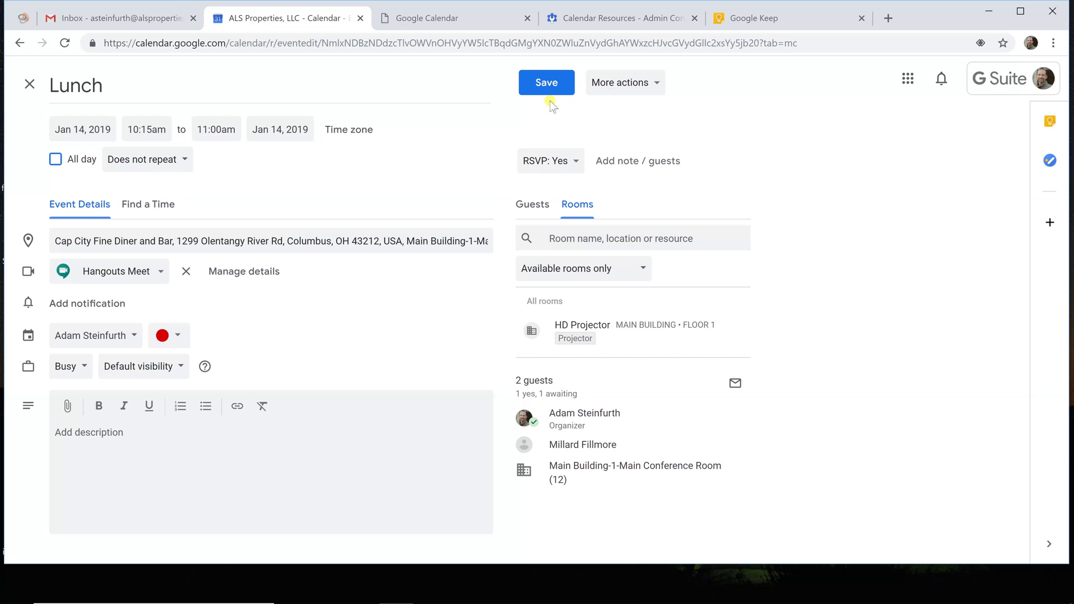
click(539, 90)
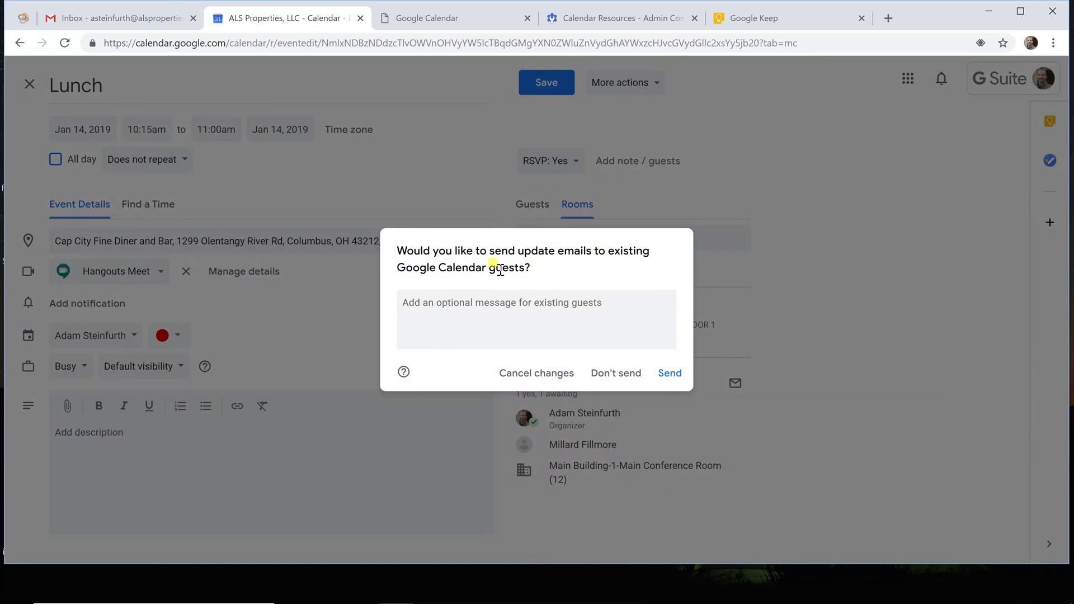
click(602, 372)
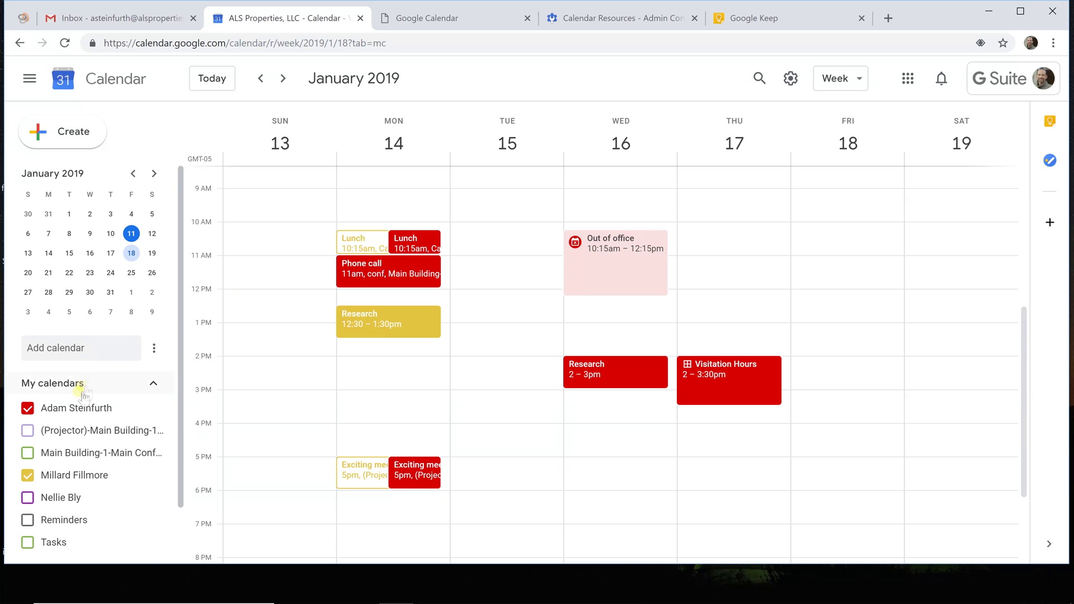
click(62, 460)
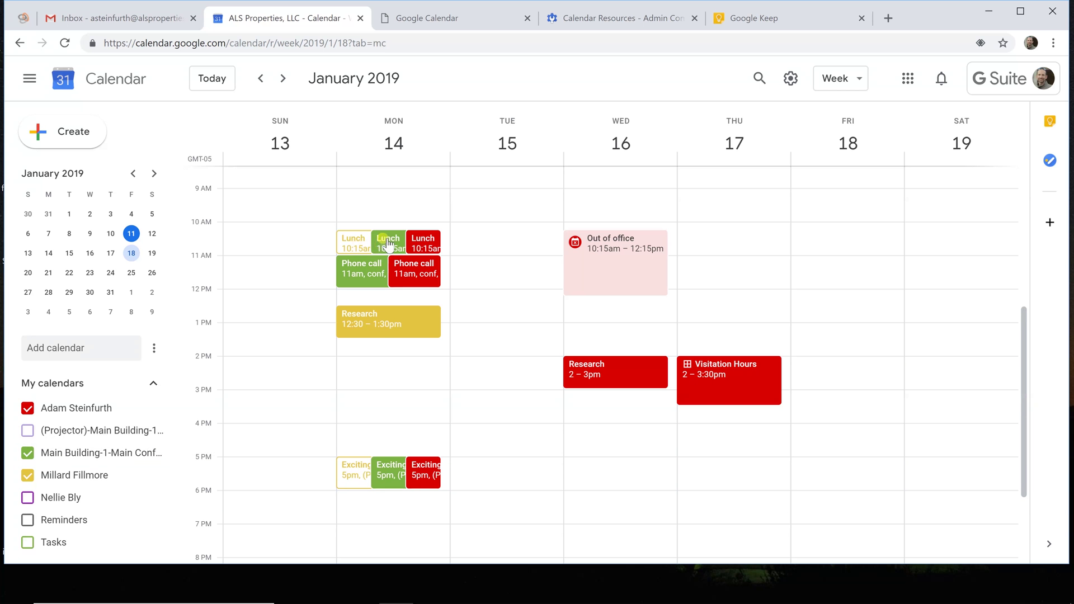
click(28, 453)
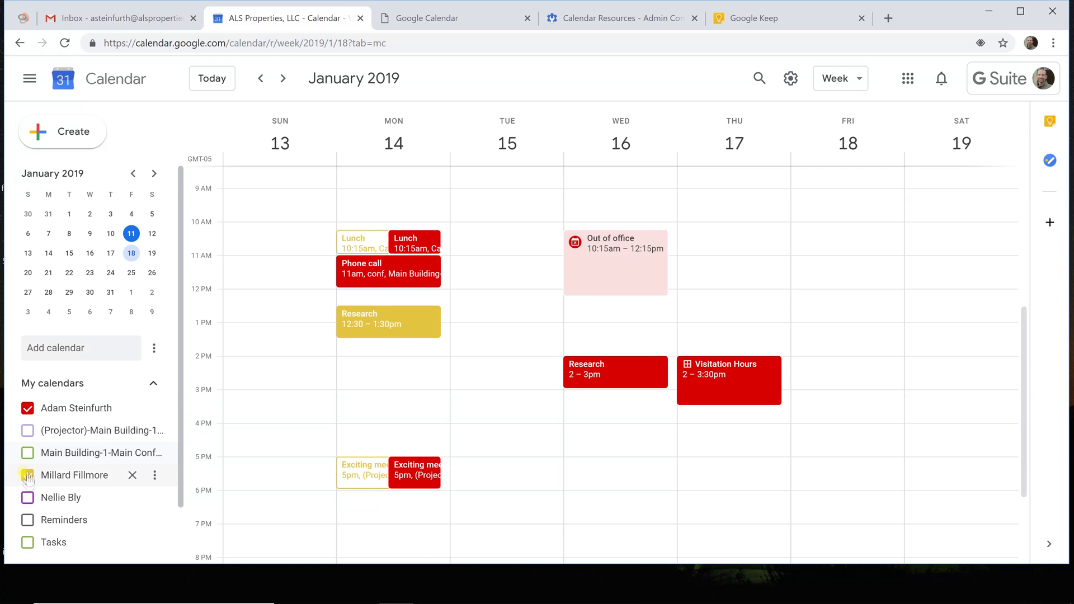
click(27, 476)
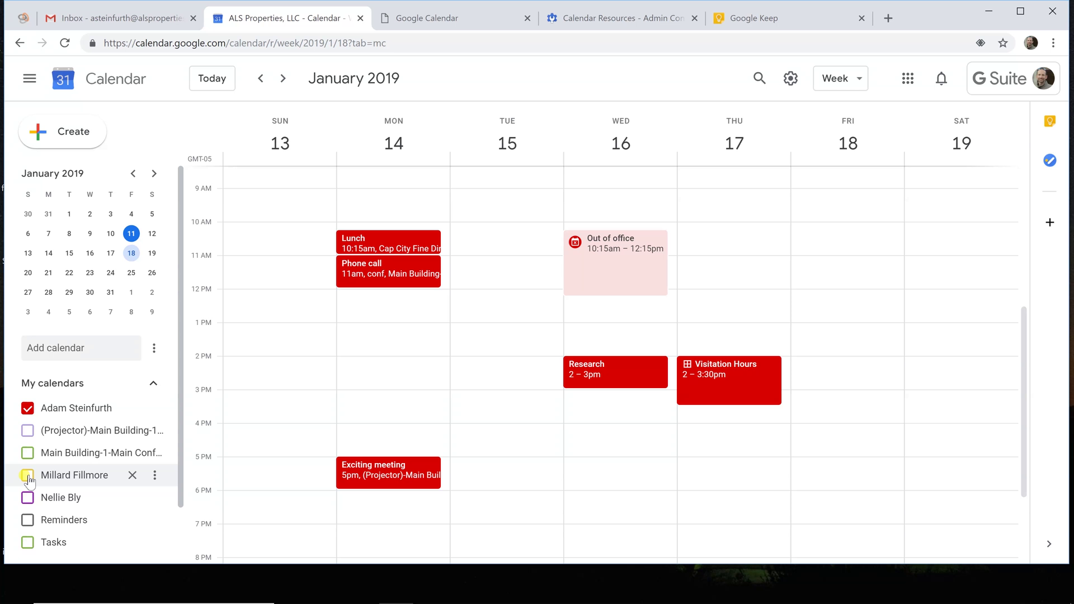
Step: Discard a Tuesday draft event, then open Thursday's Visitation Hours appointment slots
click(498, 241)
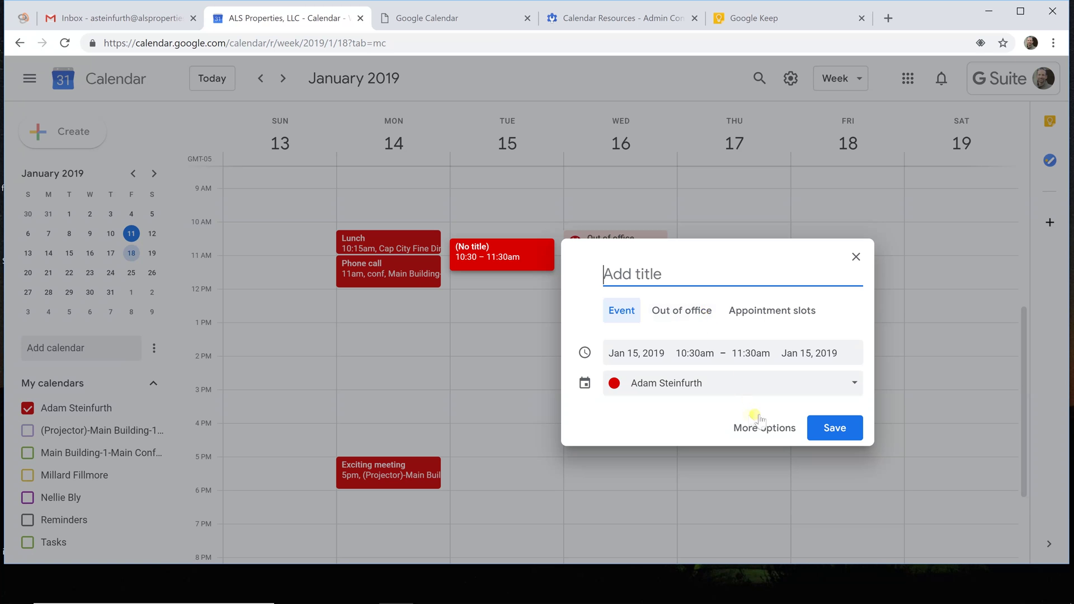
click(855, 257)
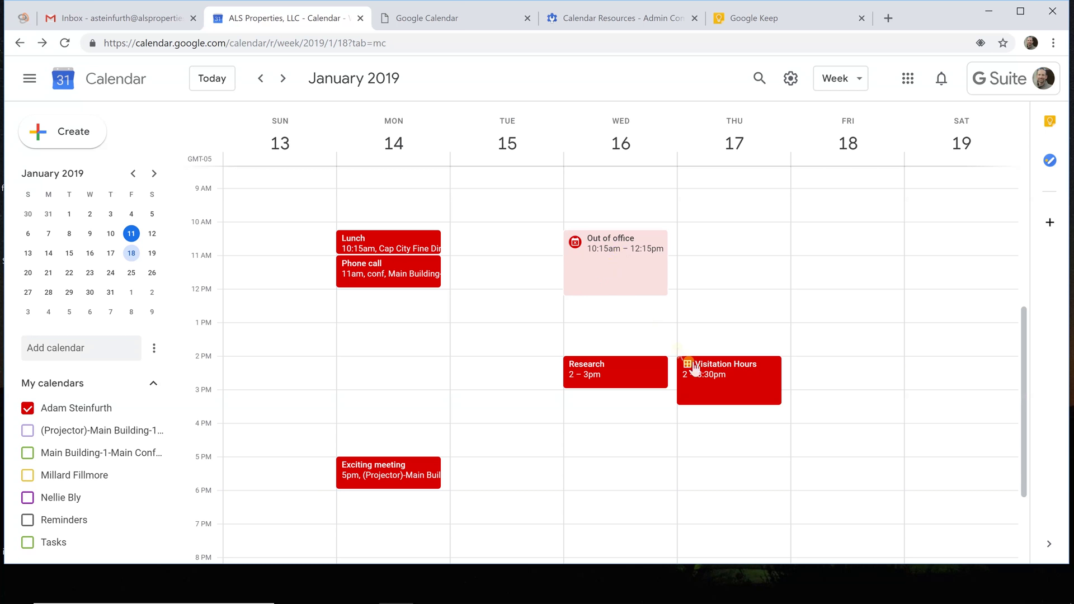
click(733, 385)
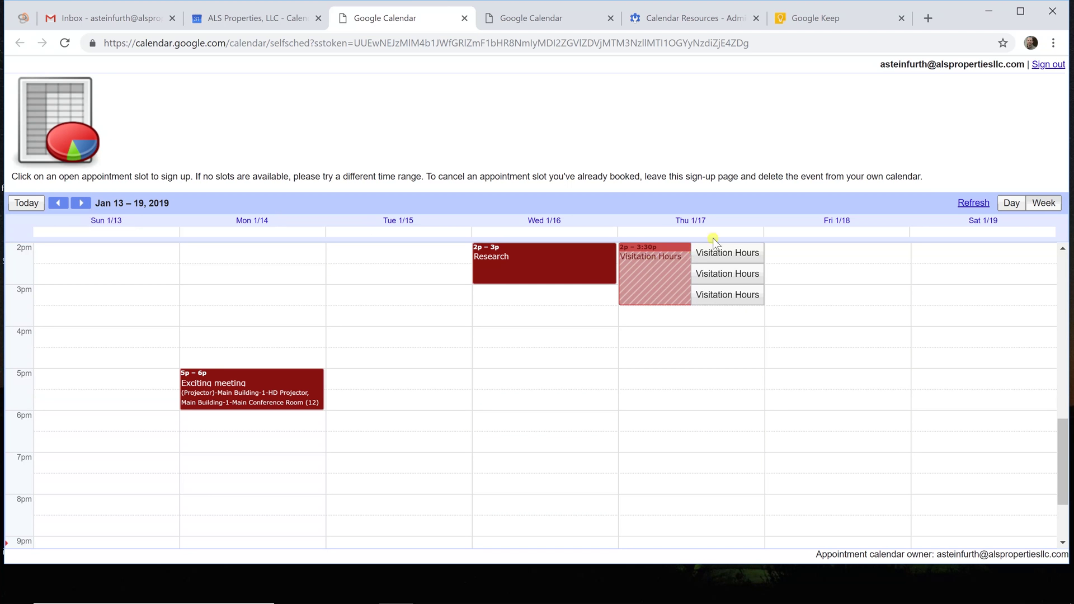
Step: Cancel a trial 2:30 Visitation Hours booking and close the appointment pages
click(727, 275)
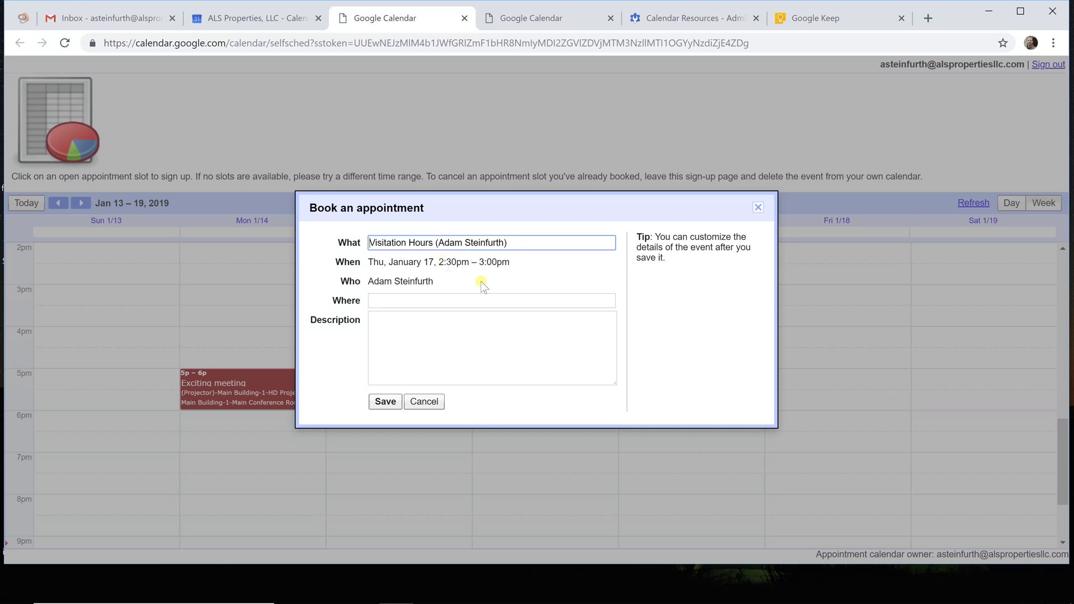
click(425, 402)
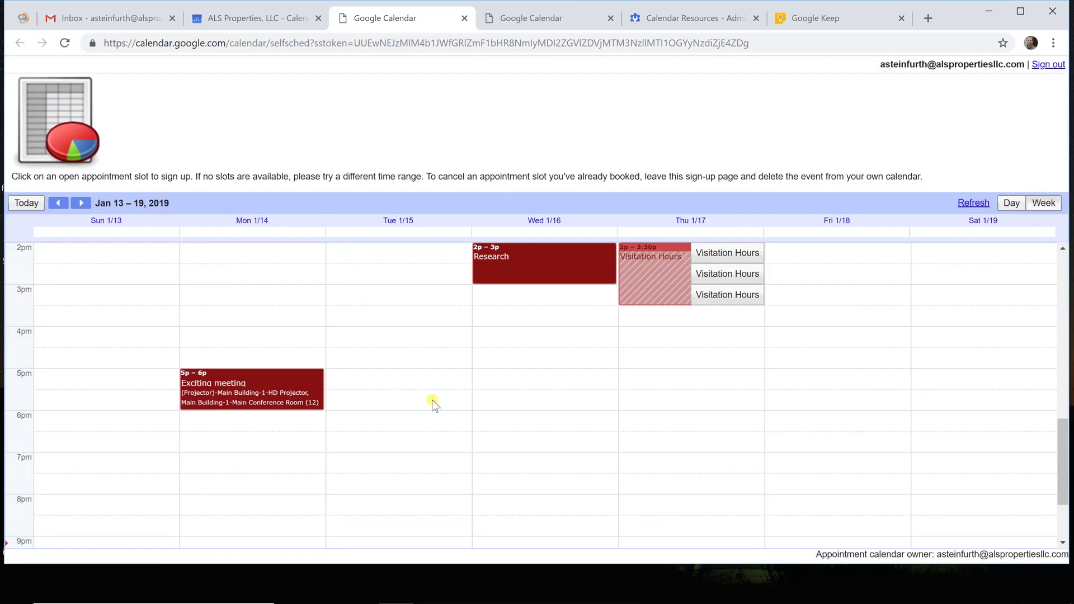
click(463, 19)
click(462, 19)
Step: Show the Reminders calendar and discard an unsaved Monday 1 pm reminder draft
click(27, 520)
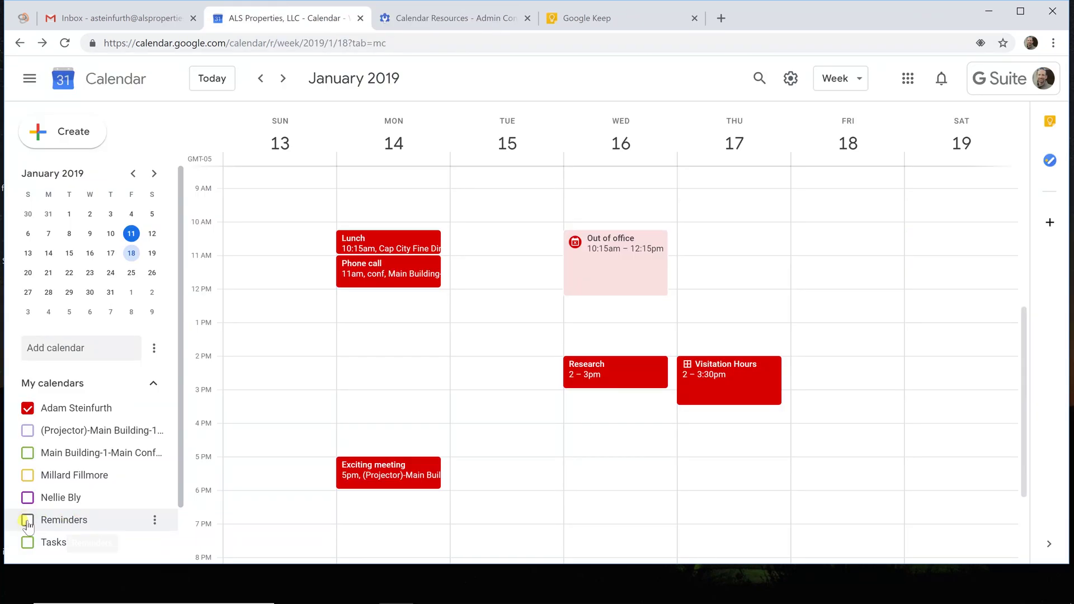
click(429, 337)
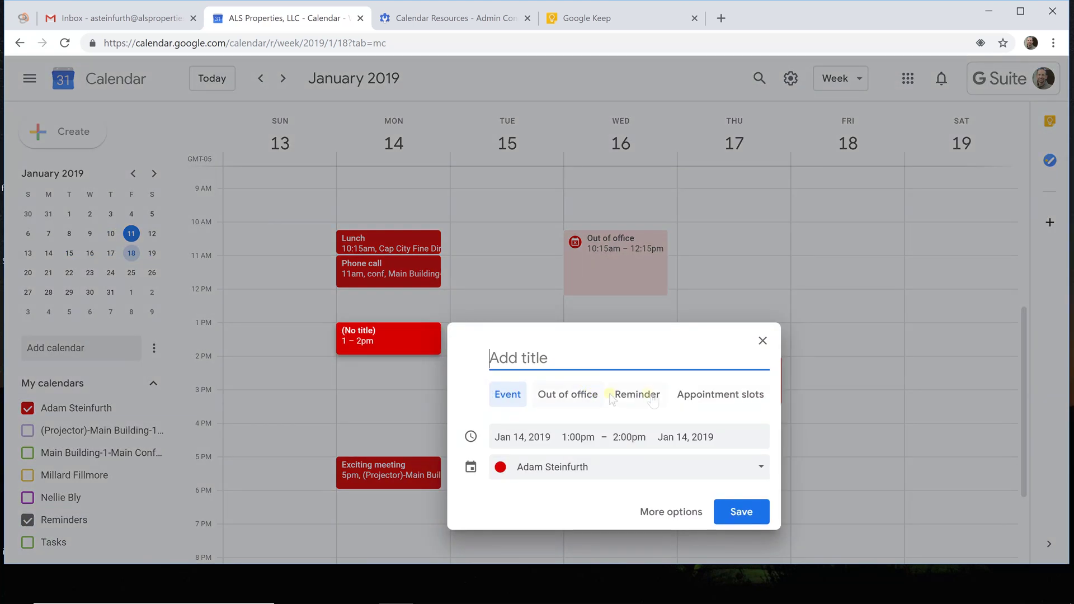
click(643, 395)
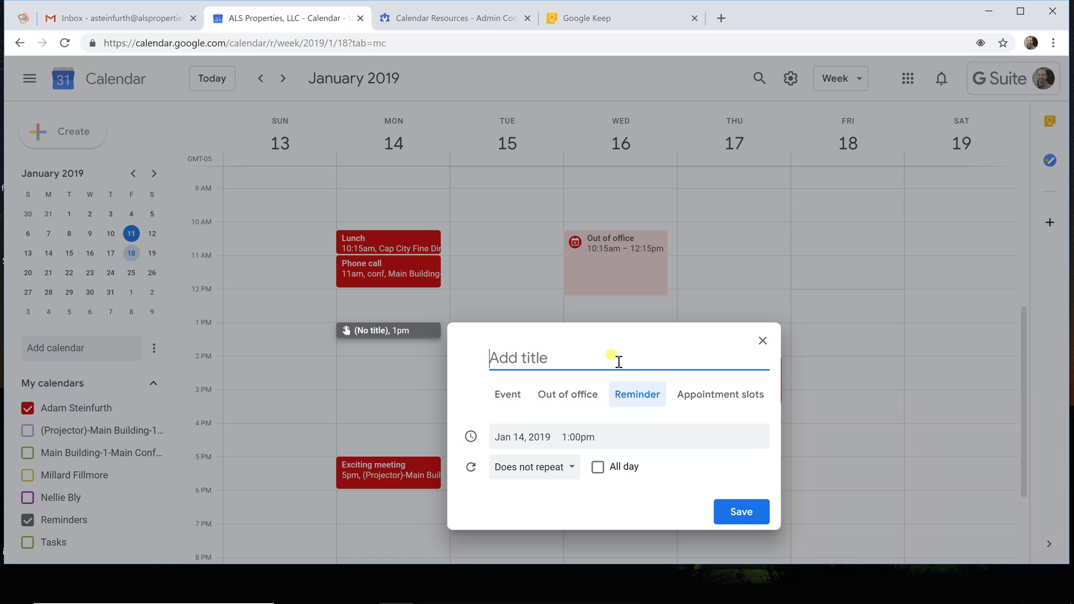
click(761, 344)
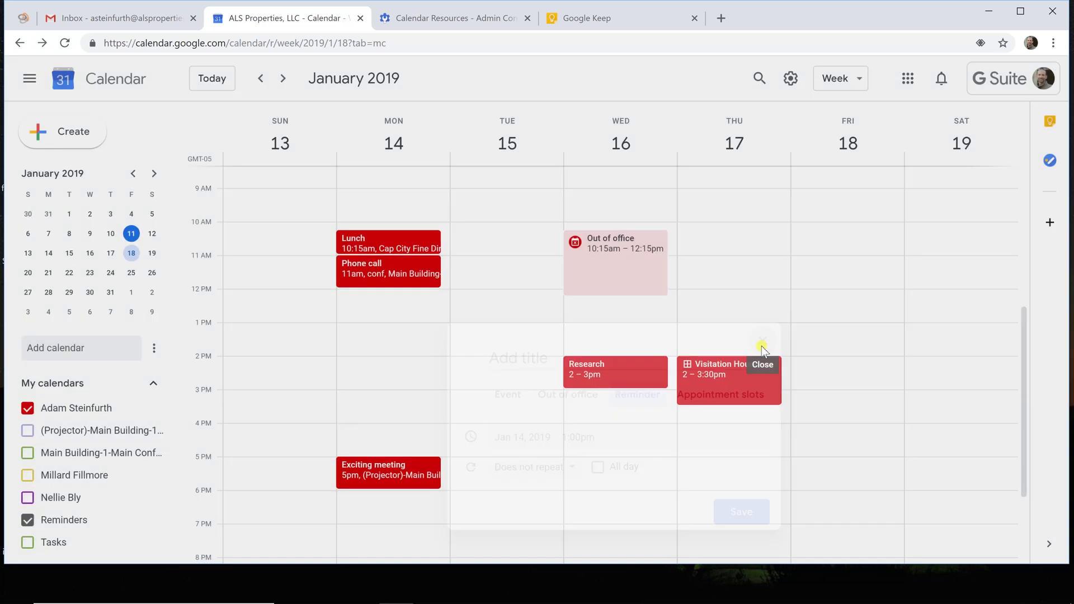
Step: Untick Reminders under My calendars so only Adam Steinfurth's events show
click(29, 520)
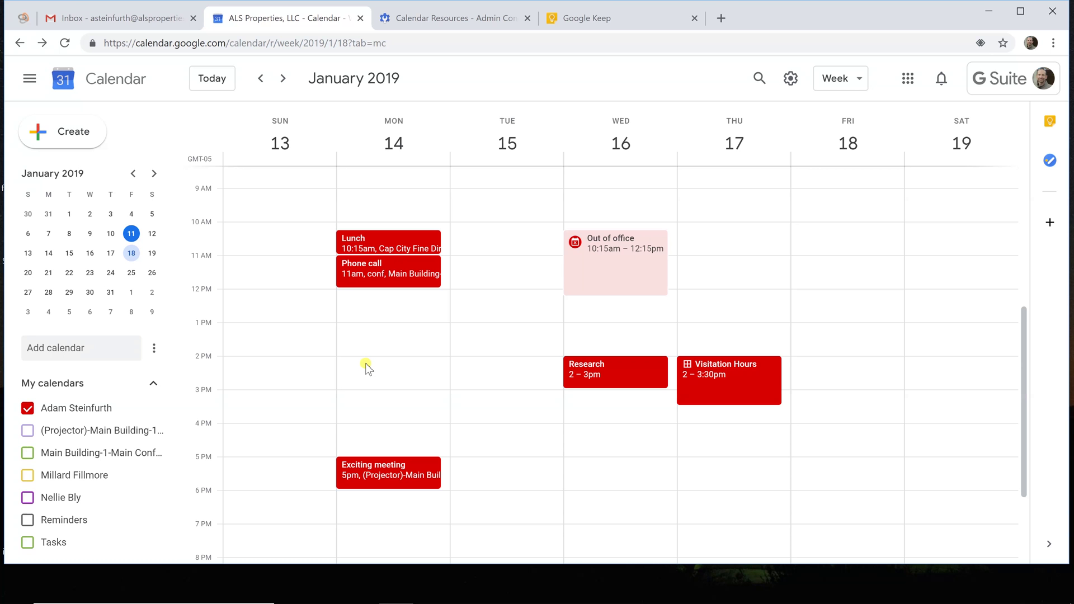
Step: Draft a Monday 1–2pm event in the full editor and search 'marketing' as a guest
click(395, 337)
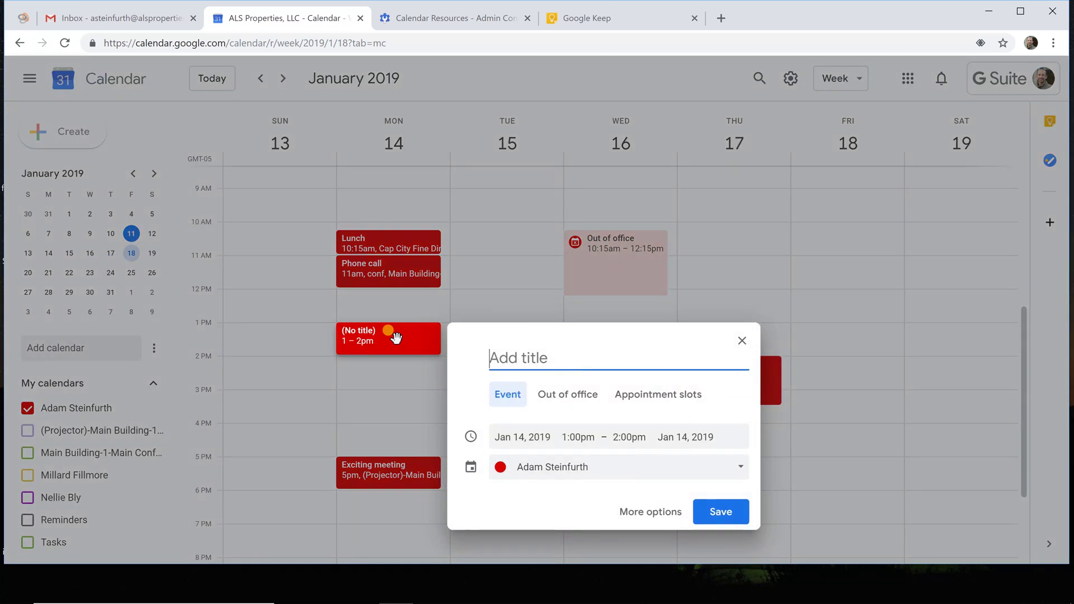
click(652, 510)
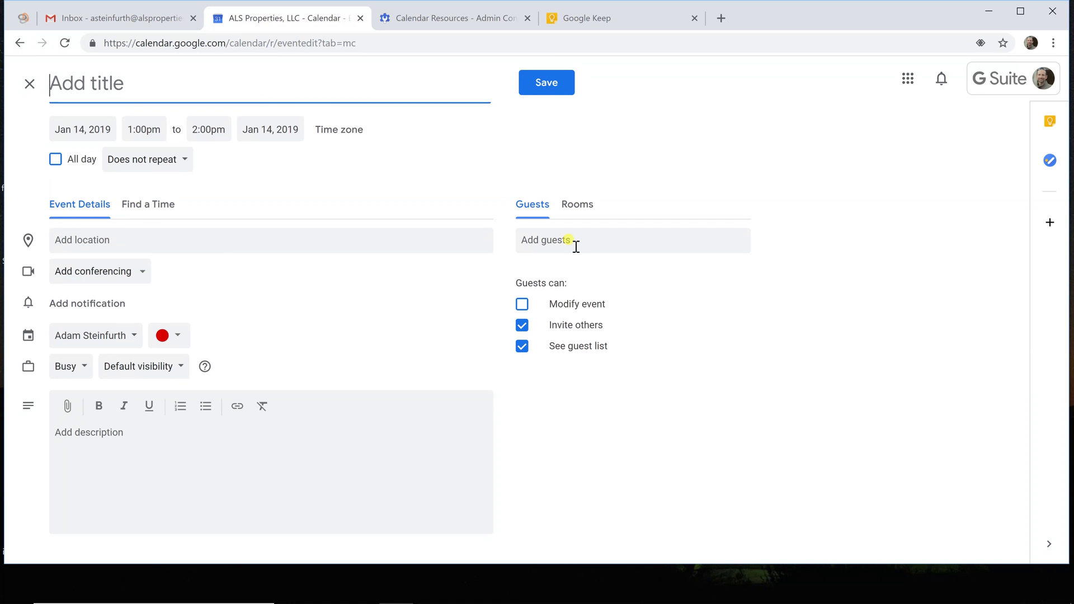
click(575, 241)
text(mark)
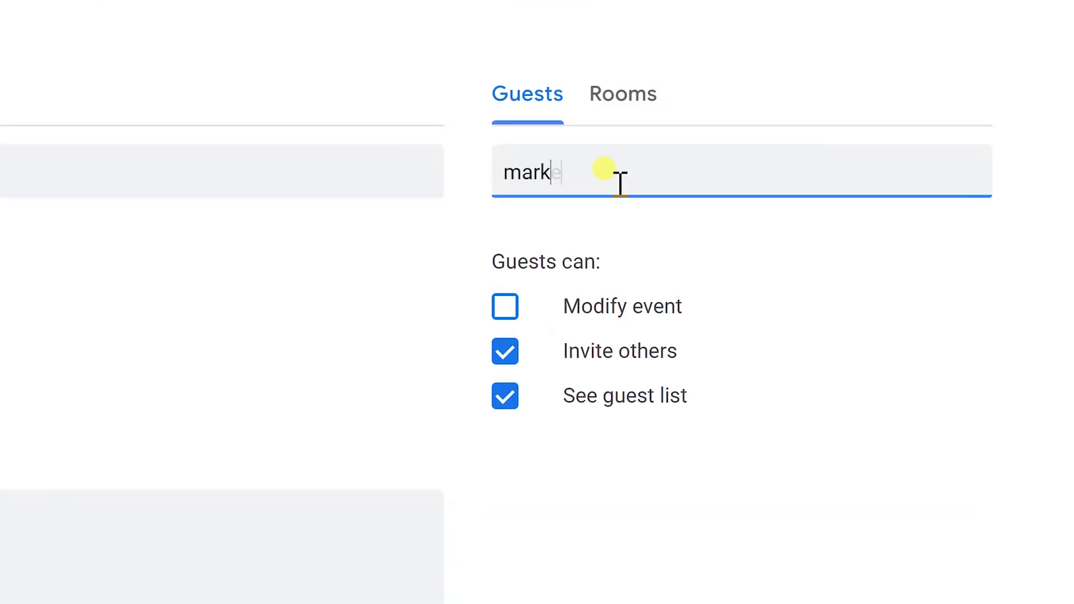
text(eting)
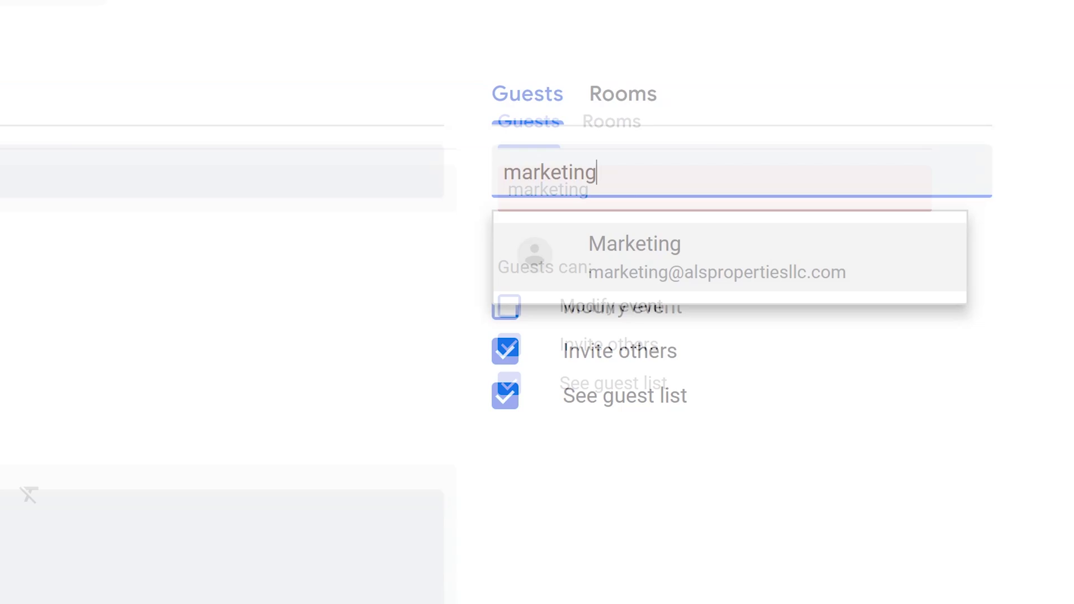
Step: Discard the unsaved event and switch to the Google Admin console
click(30, 83)
click(594, 334)
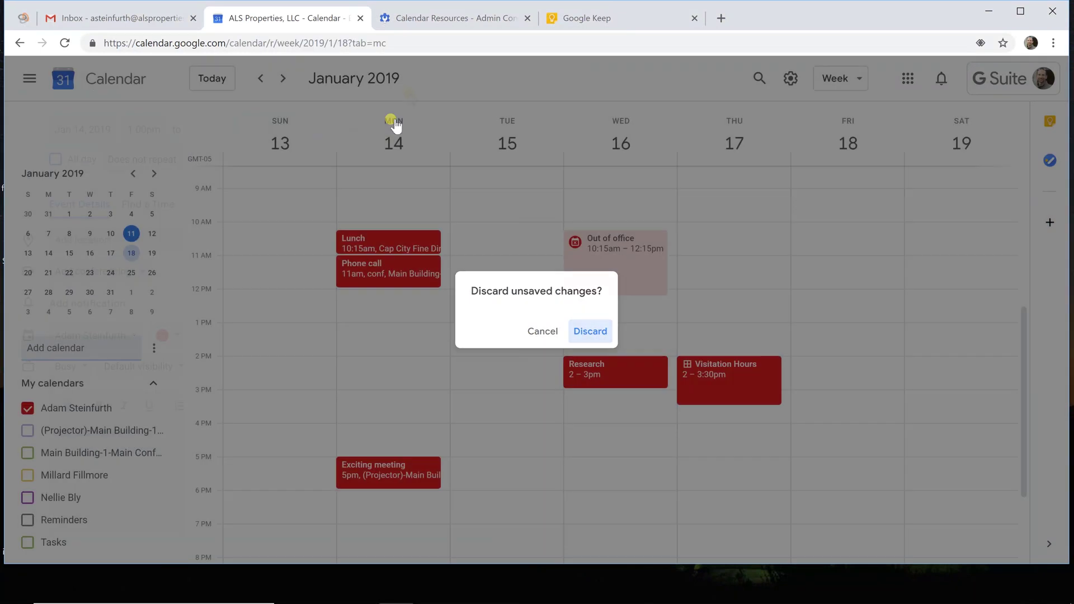
click(435, 20)
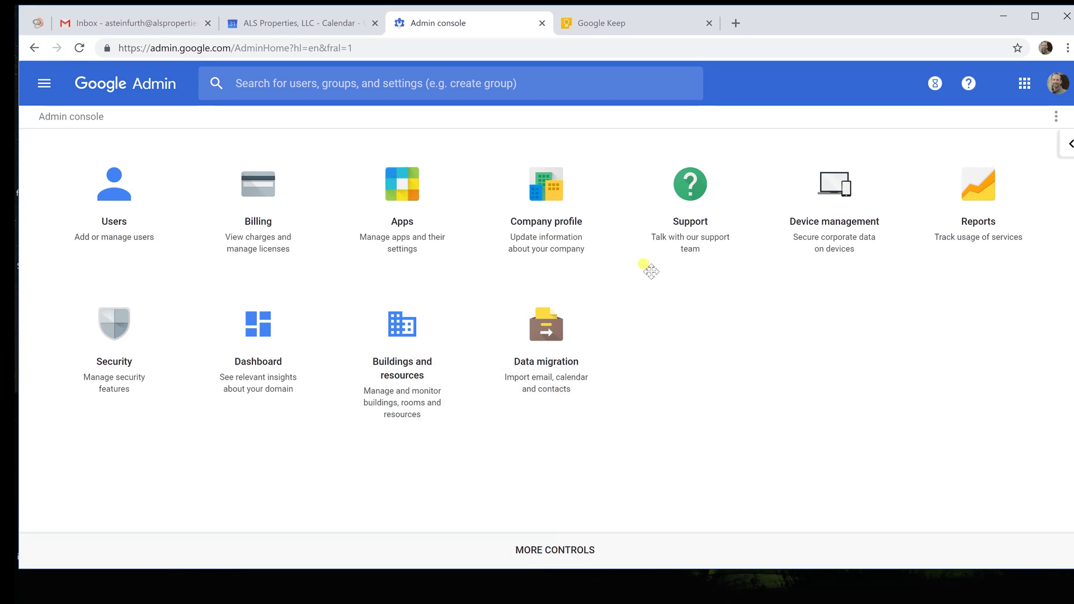
Step: Go to Directory > Buildings and resources > Manage resources, listing HD Projector and Main Conference Room
click(46, 86)
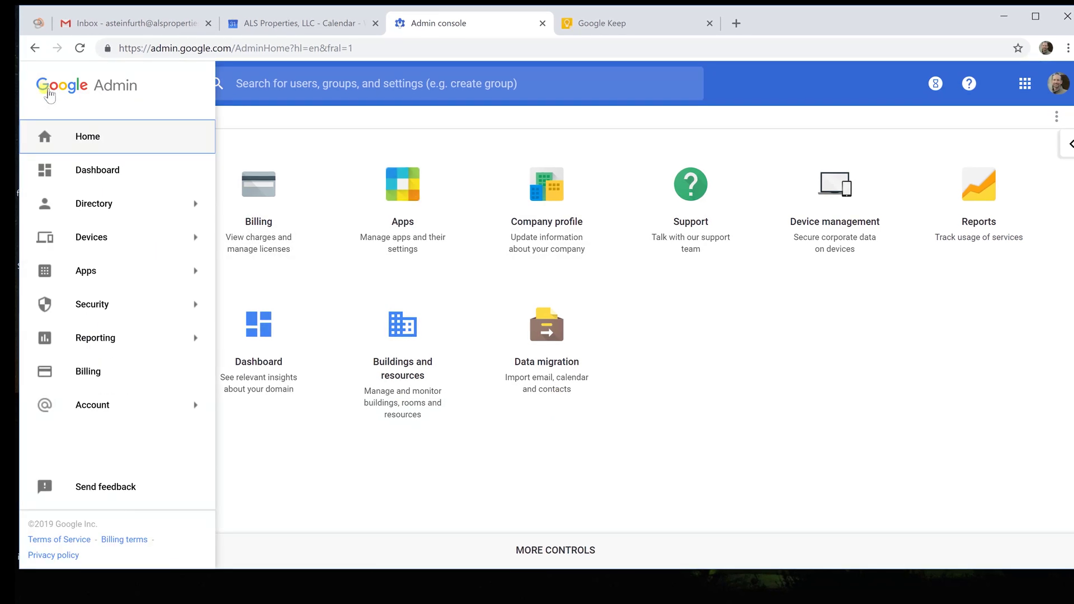
click(56, 202)
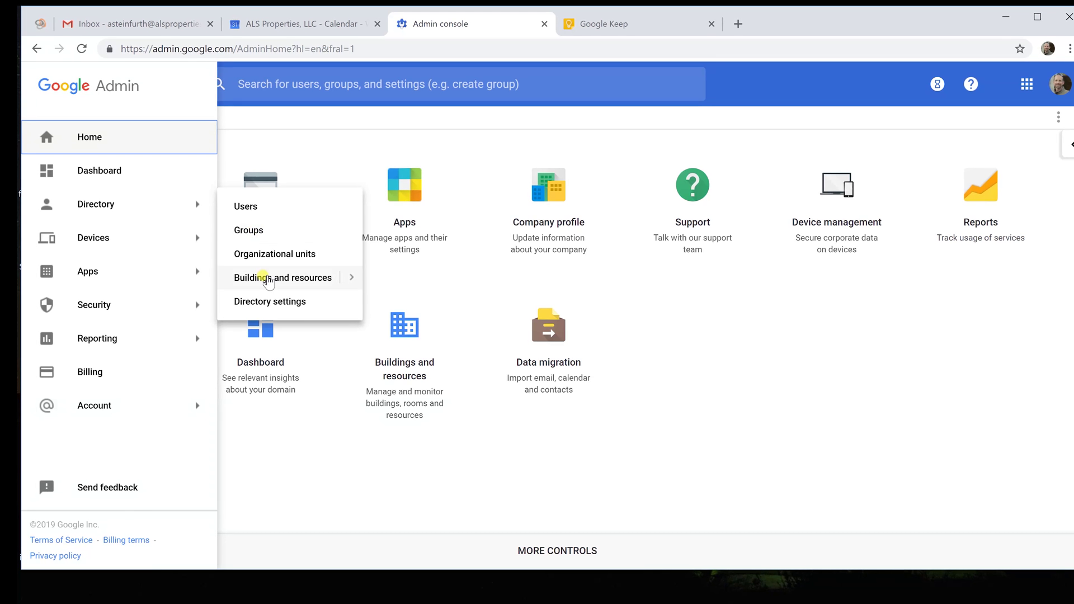
click(348, 280)
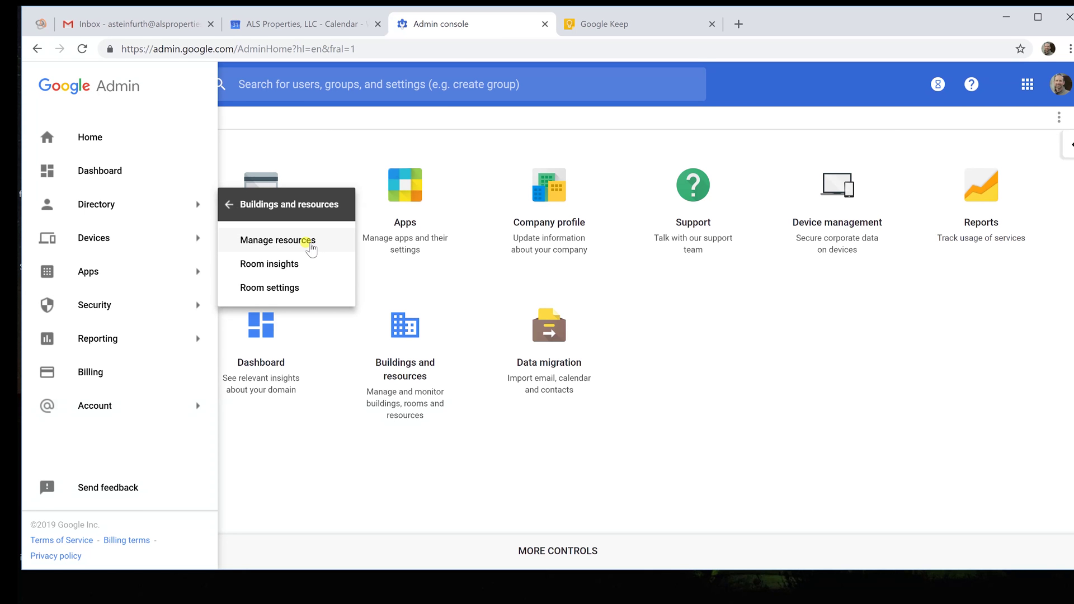
click(310, 242)
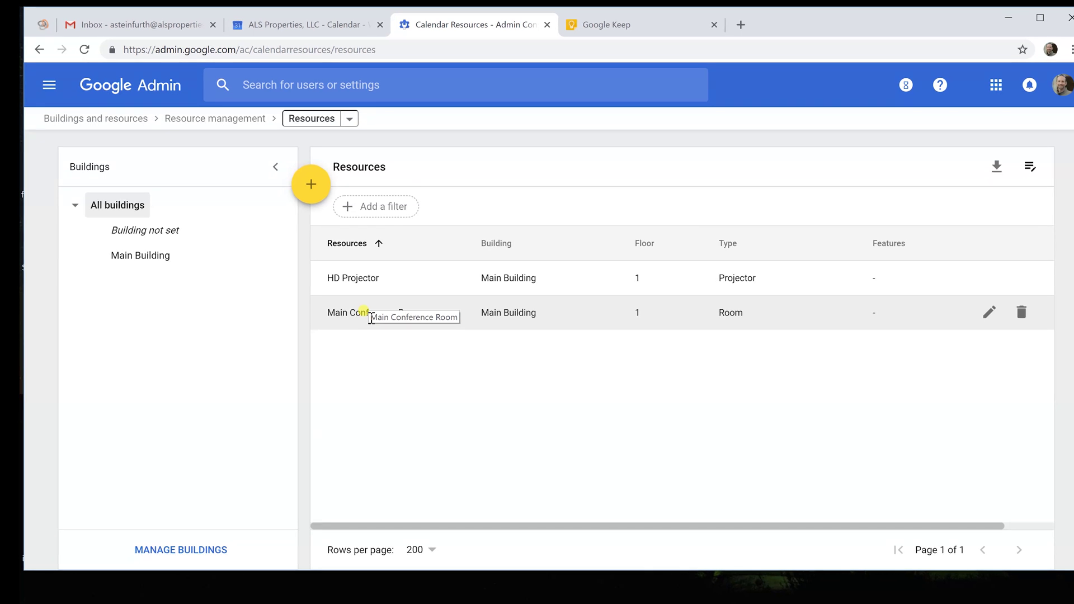
Step: Open the new-resource form, pre-set to a Main Building floor 1 meeting space
click(310, 183)
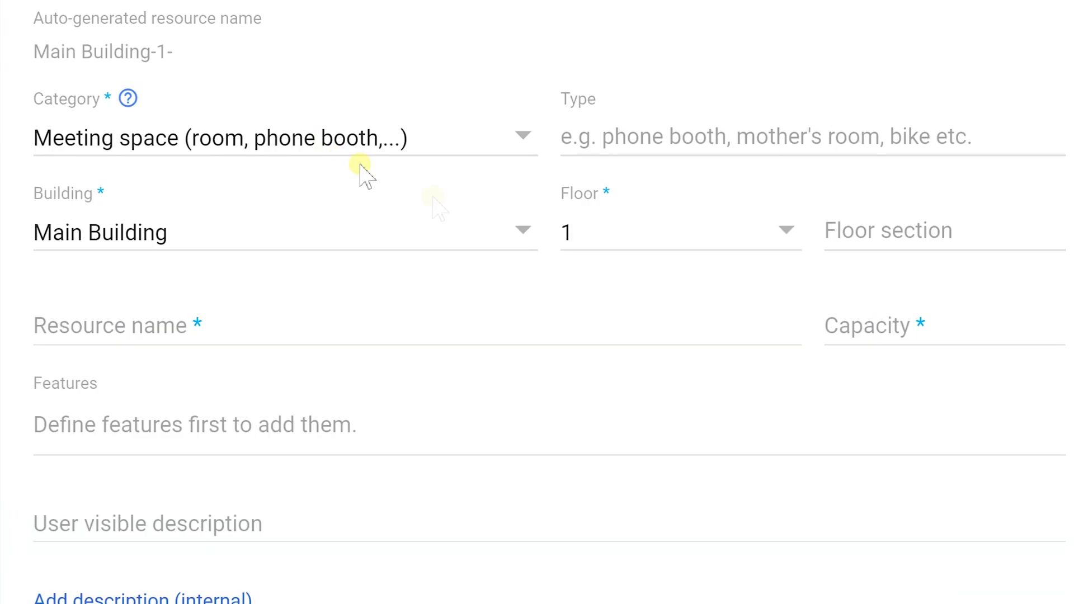